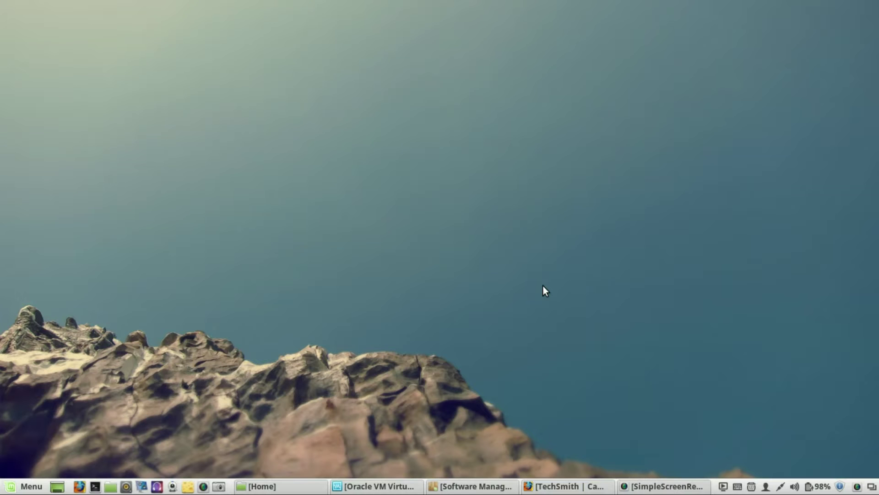
Restore the VirtualBox Manager window listing the LinuxMintRosa and UbuntuMate1604 machines
left_click(375, 486)
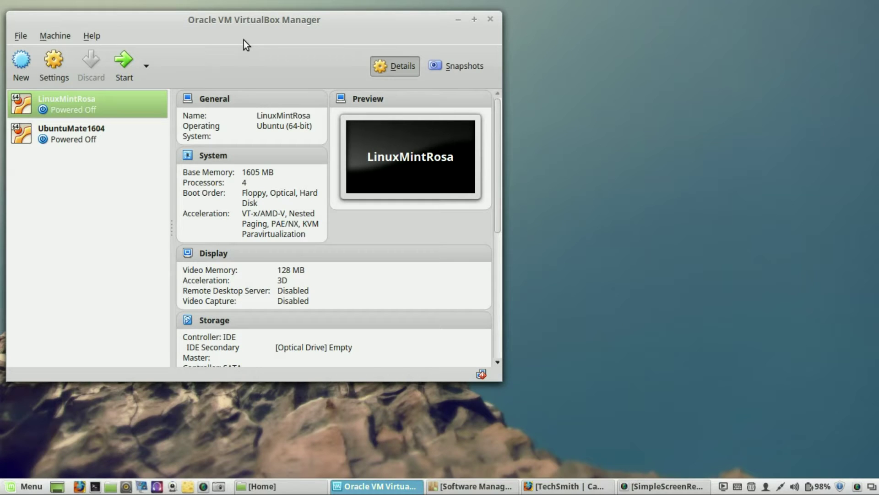
Minimize the VirtualBox Manager window to the taskbar
left_click(458, 21)
Read through the TechSmith Camtasia page in Firefox, then switch to the SimpleScreenRecorder tab
left_click(558, 486)
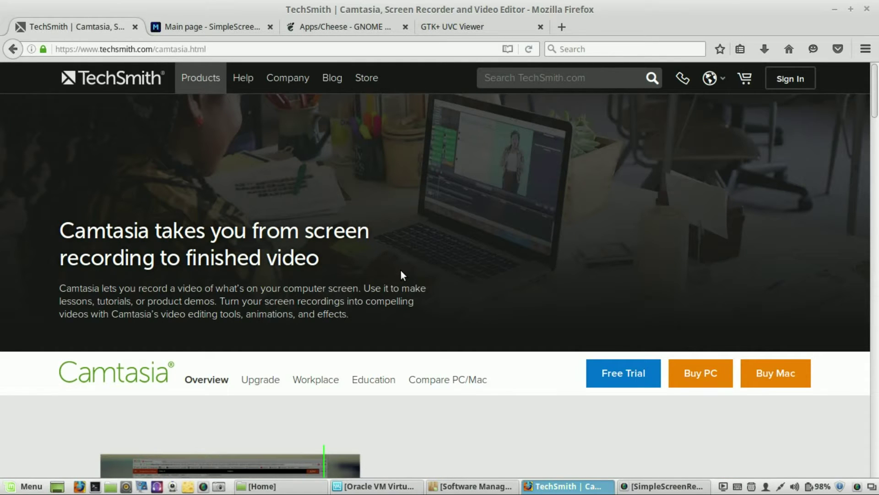
scroll(401, 271, "down", 3)
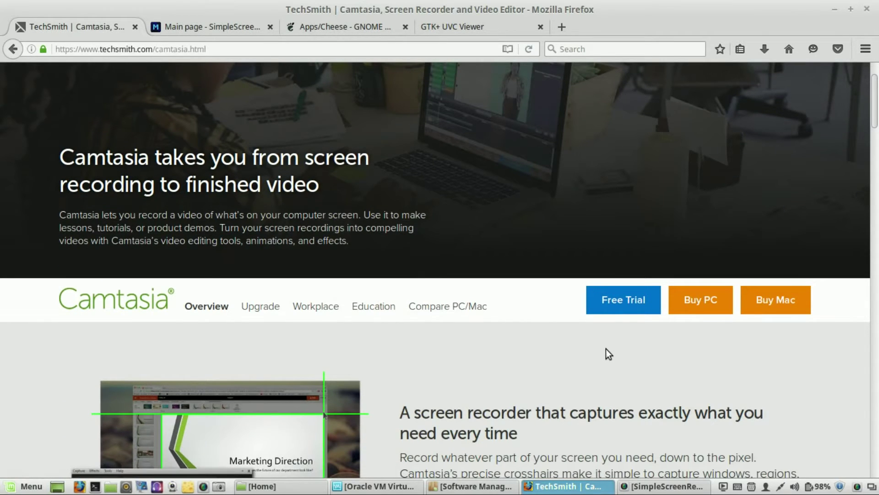
scroll(604, 347, "down", 5)
scroll(594, 342, "down", 3)
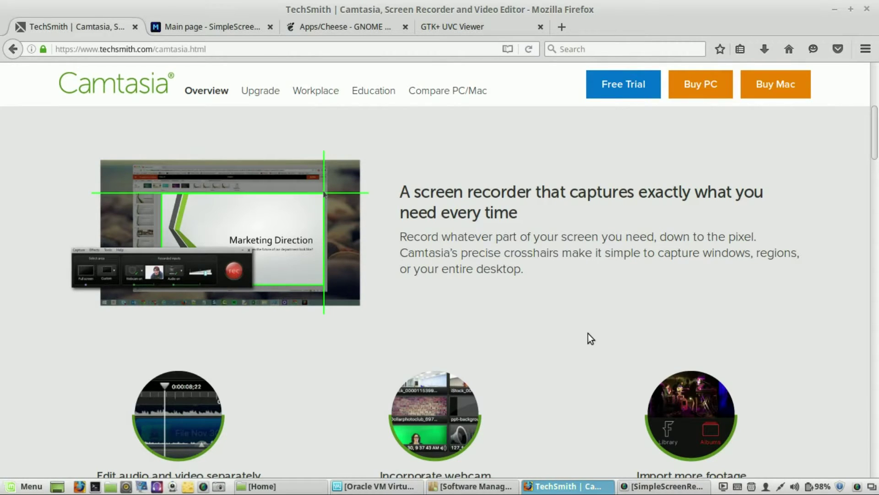
scroll(588, 333, "down", 1)
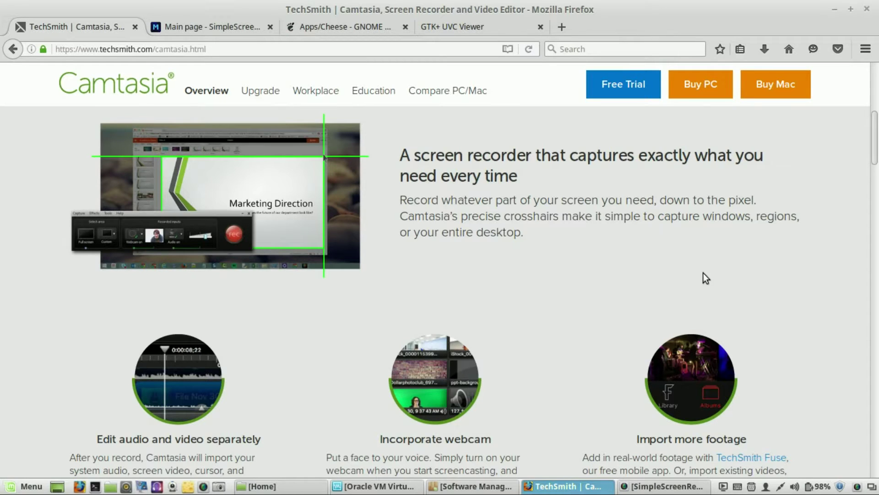
scroll(686, 264, "down", 3)
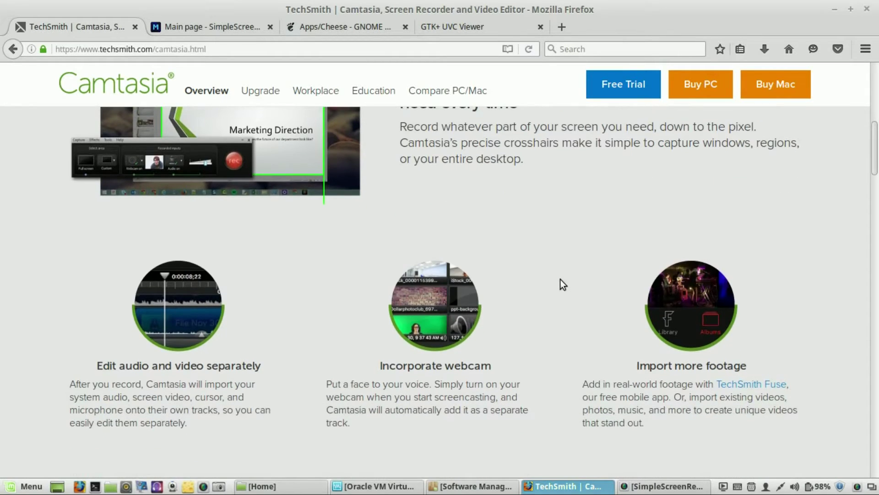
scroll(559, 279, "down", 10)
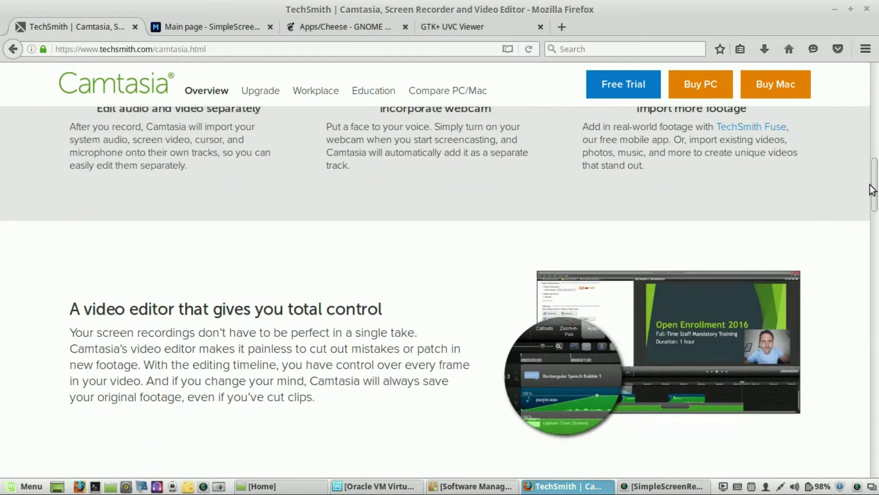
left_click_drag(872, 189, 877, 89)
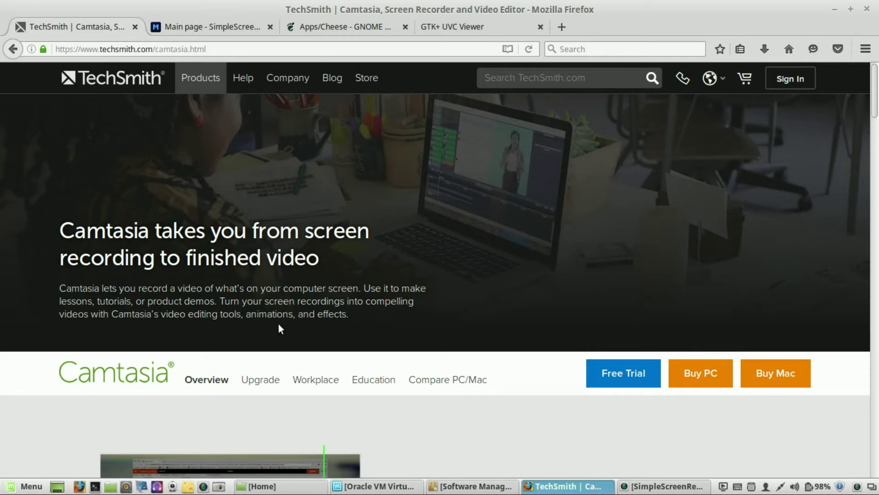
left_click(220, 27)
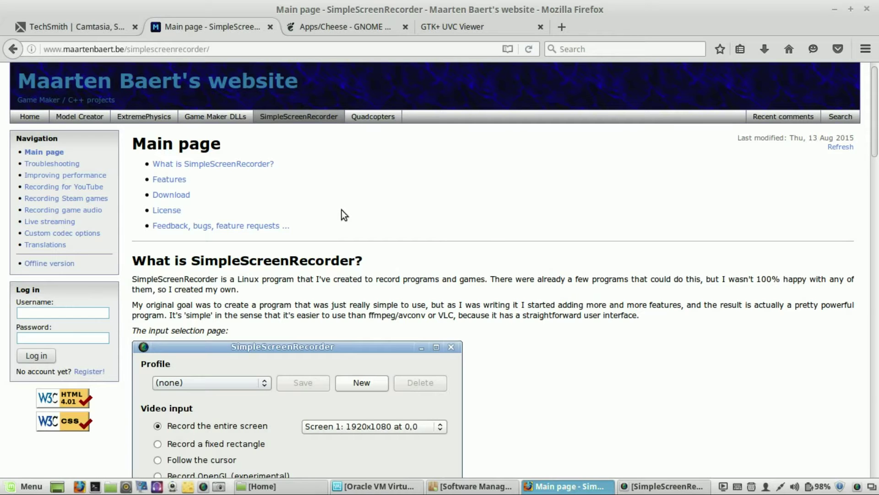
Scroll through the SimpleScreenRecorder page's Features and Download sections, then back to the top
scroll(487, 219, "down", 3)
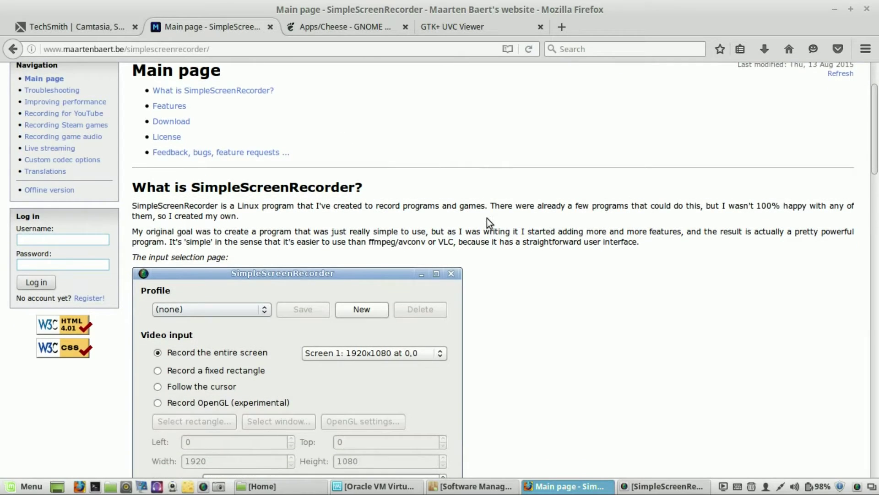
scroll(485, 218, "up", 3)
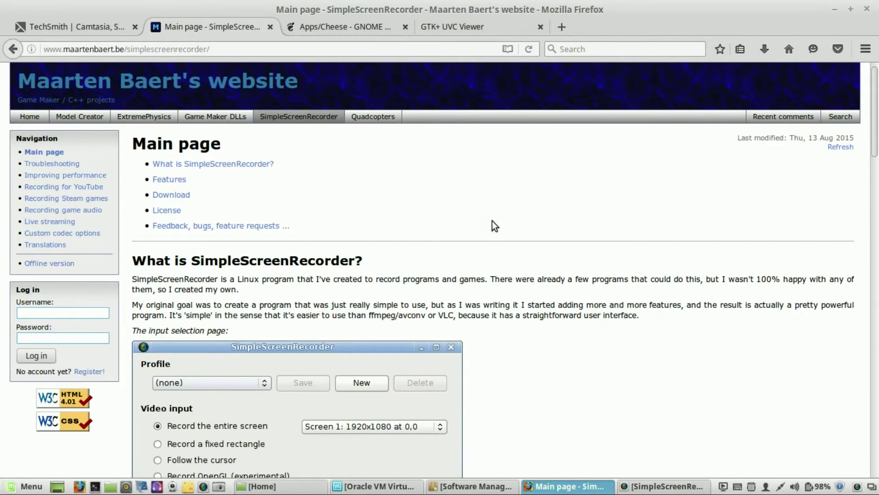
scroll(492, 221, "down", 4)
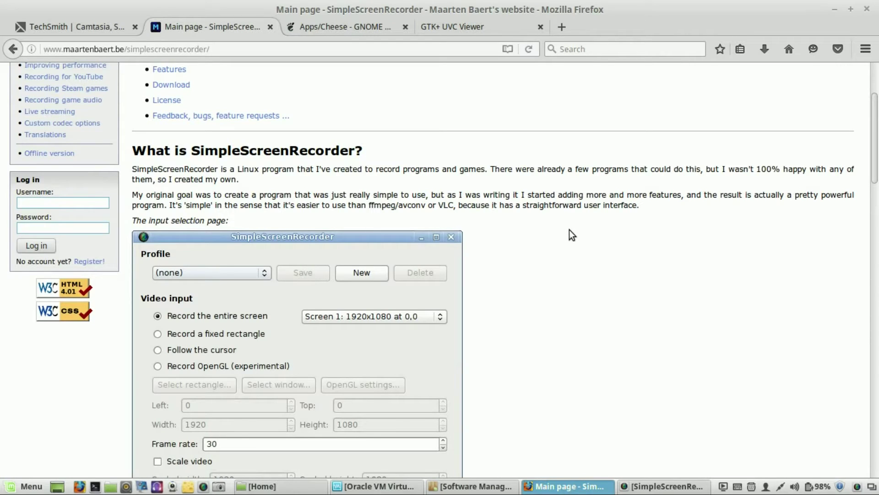
scroll(571, 227, "down", 9)
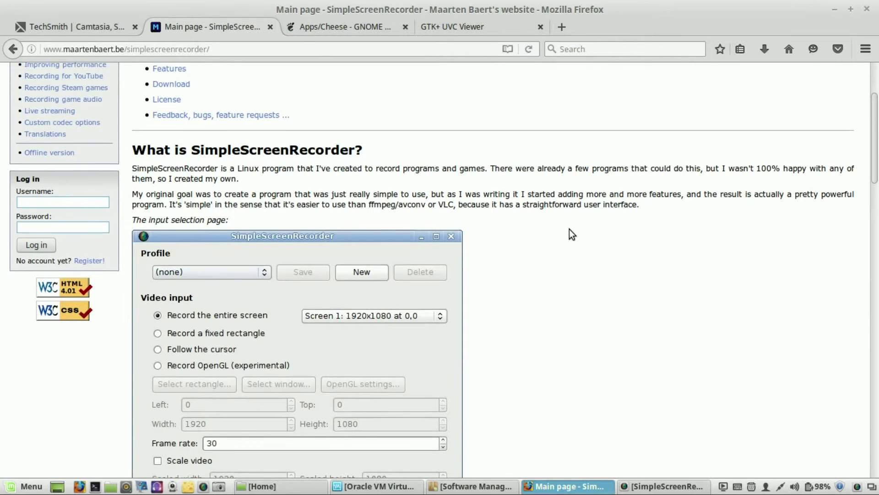
scroll(568, 227, "down", 5)
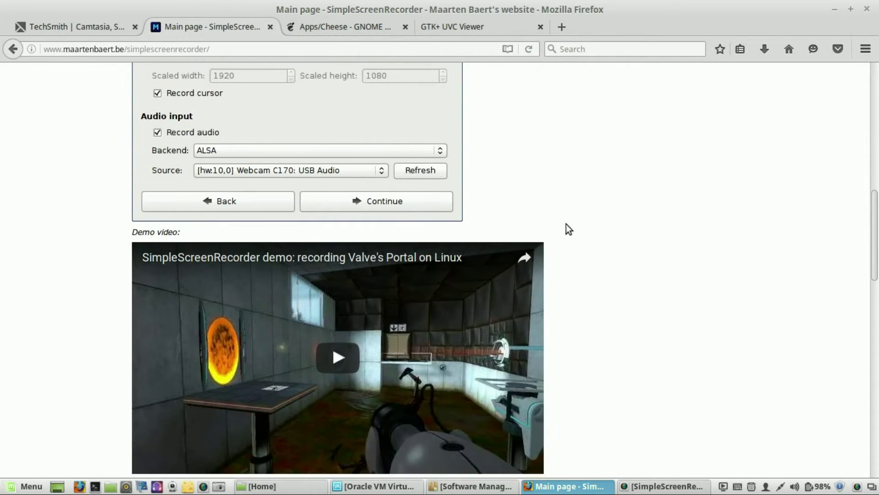
scroll(566, 224, "down", 4)
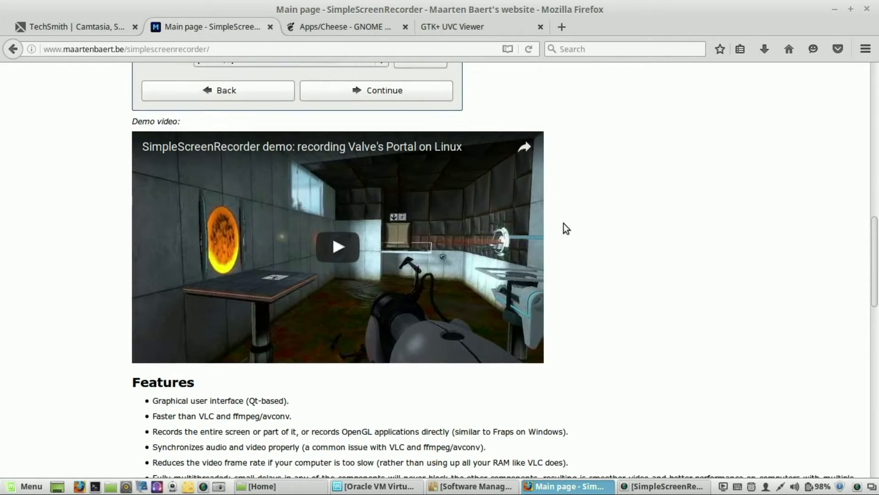
scroll(566, 227, "down", 5)
scroll(564, 224, "down", 3)
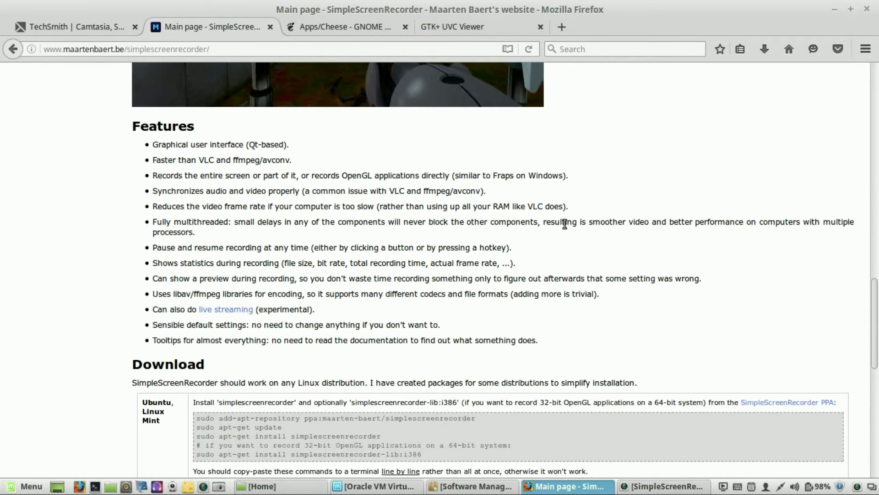
scroll(563, 224, "down", 4)
scroll(563, 223, "up", 12)
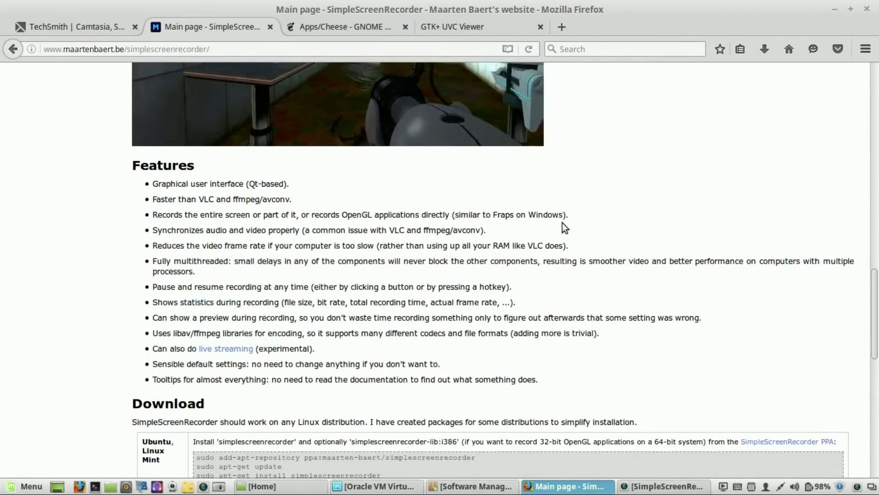
scroll(562, 223, "up", 13)
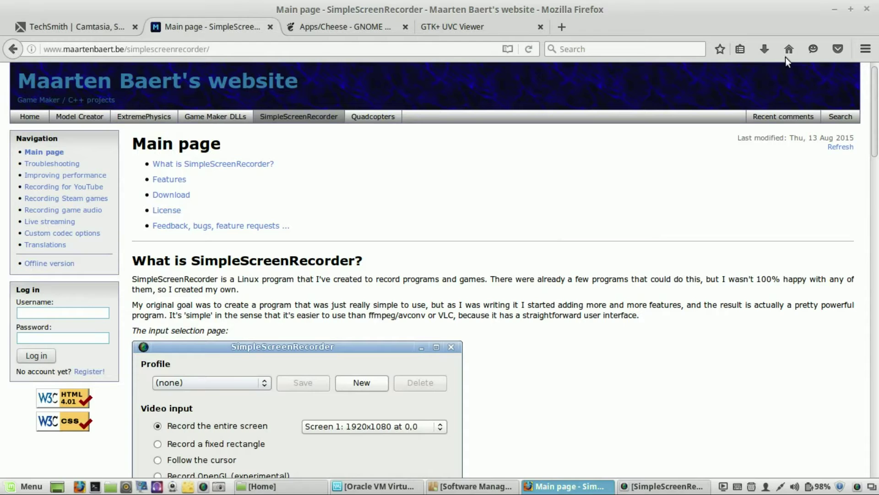
Minimize Firefox and browse the applications menu before closing it
left_click(833, 11)
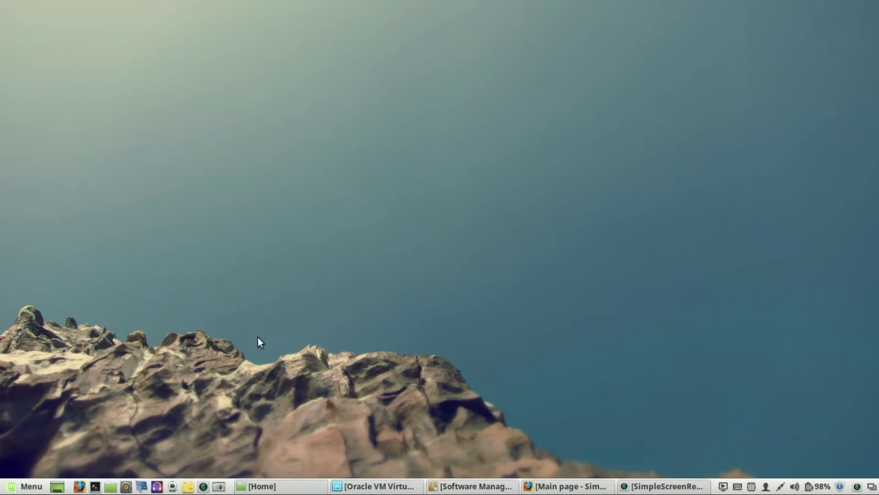
left_click(19, 489)
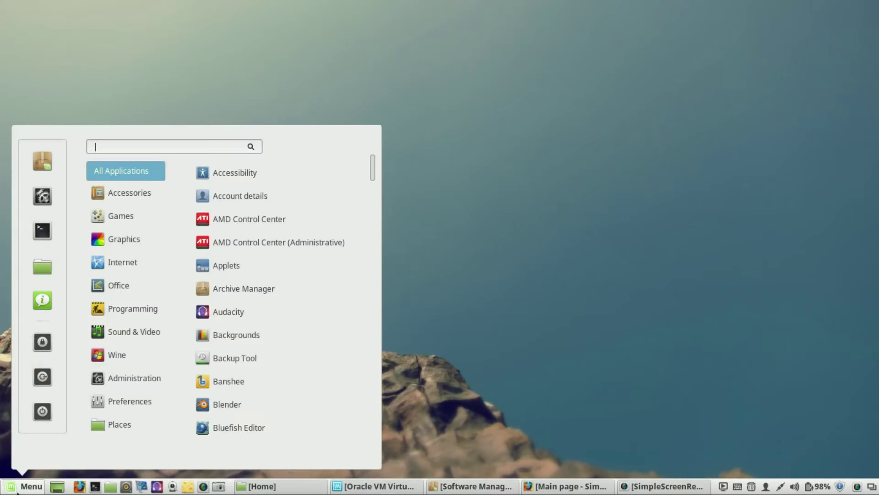
mouse_move(153, 380)
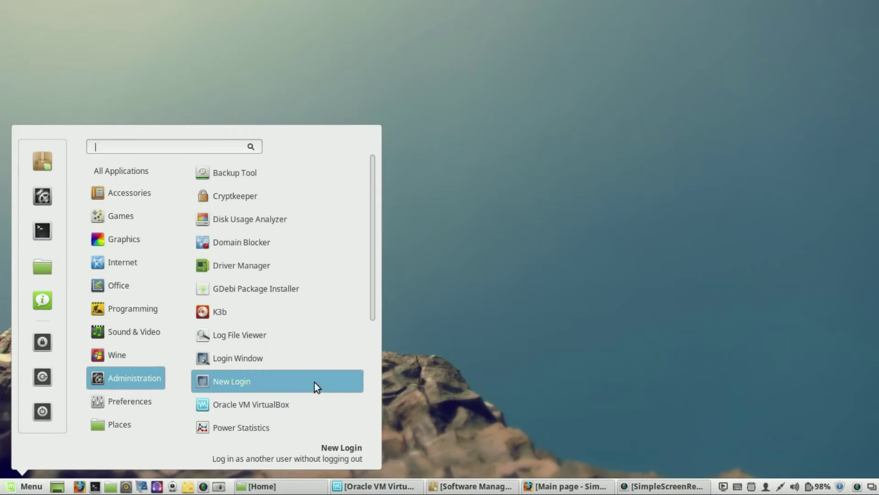
scroll(314, 380, "down", 3)
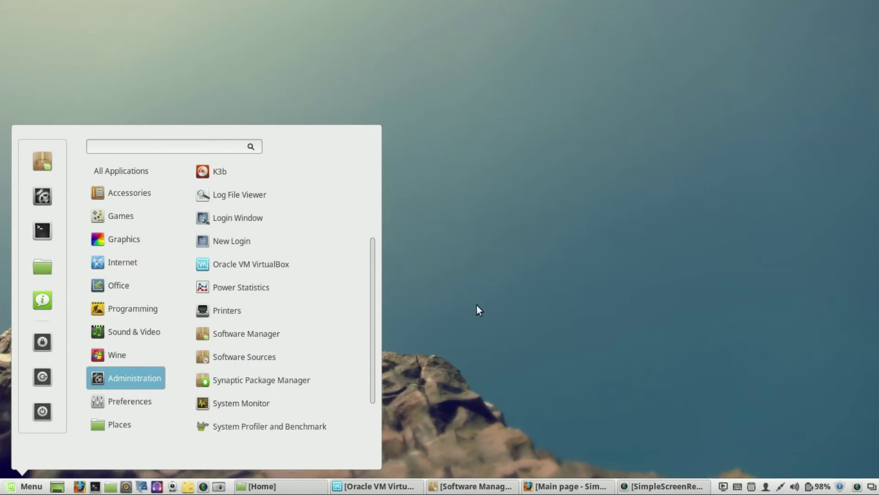
left_click(486, 367)
Search Software Manager for 'screen re' and open the installed SimpleScreenRecorder 0.3.6 package
left_click(485, 488)
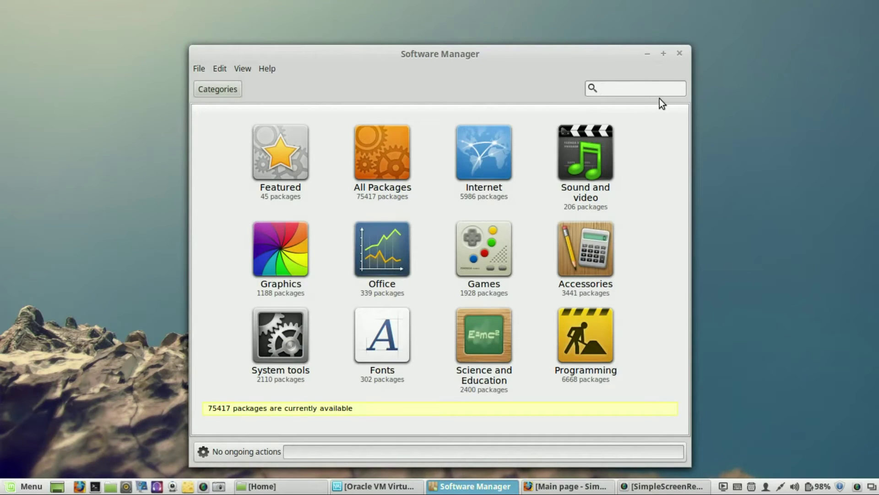
type("screen recorder")
key("Return")
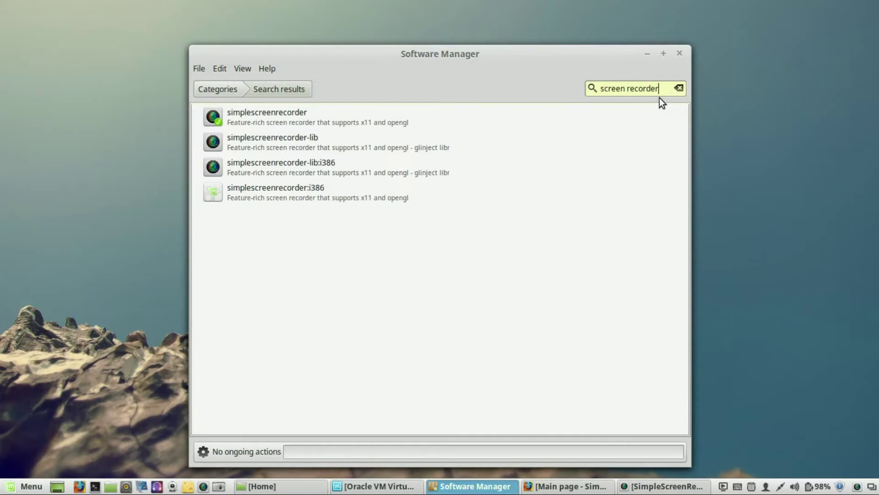
left_click(289, 123)
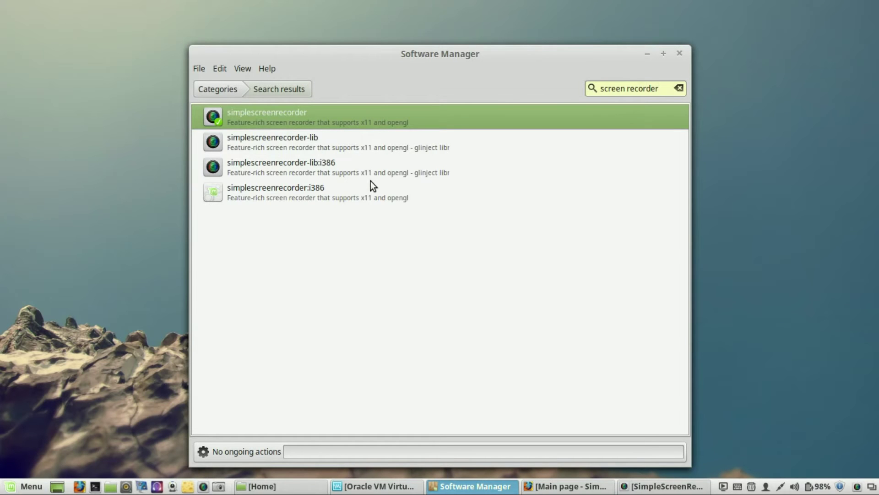
key("Return")
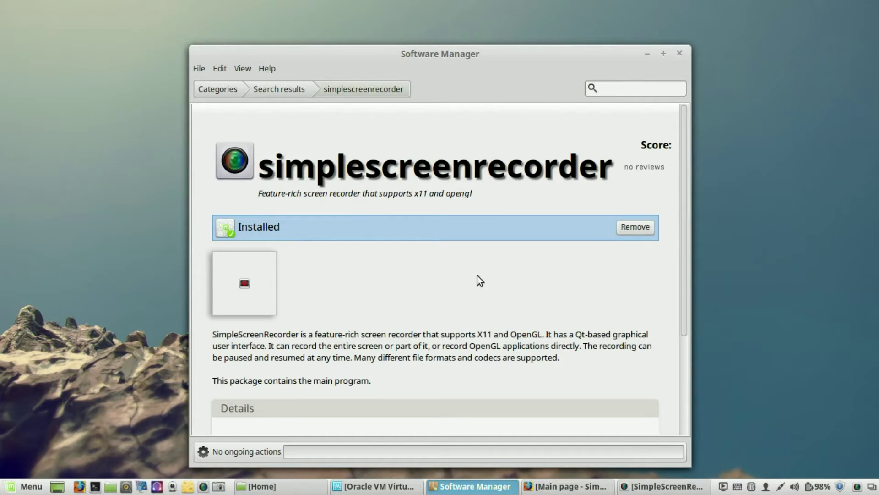
scroll(420, 292, "down", 5)
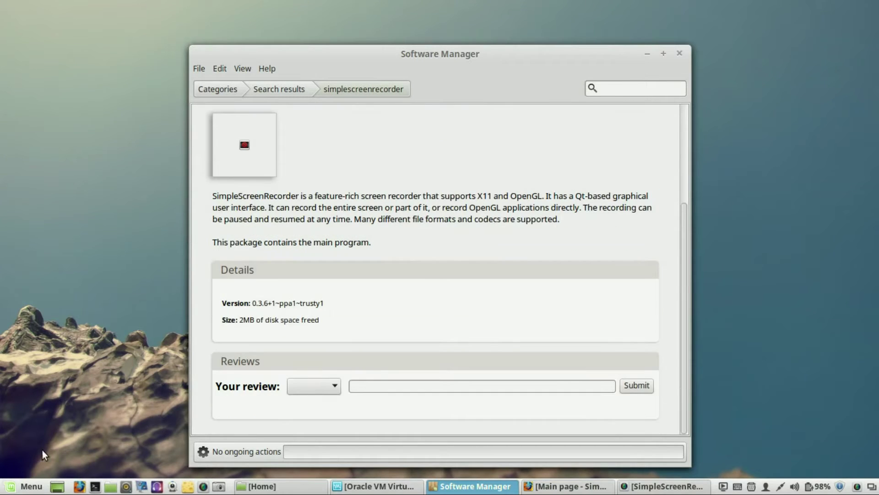
Check the menu's Sound & Video entries, return to Categories, and minimize Software Manager
left_click(40, 486)
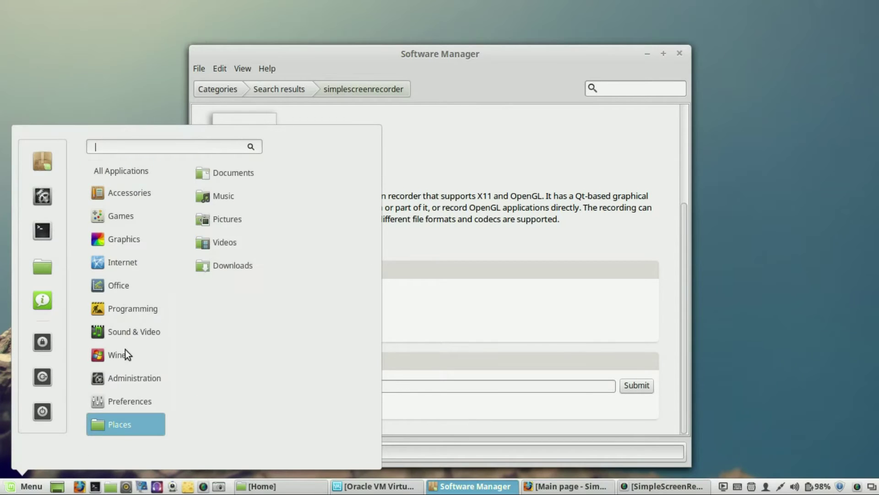
mouse_move(133, 330)
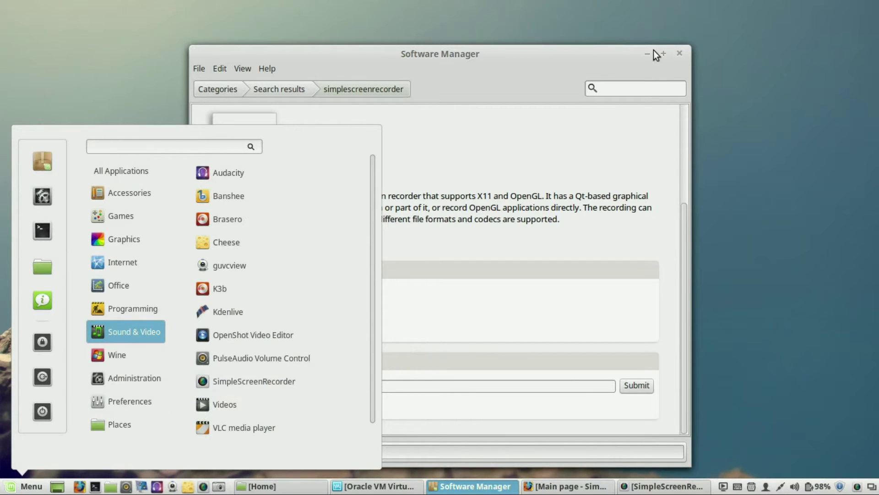
left_click(635, 192)
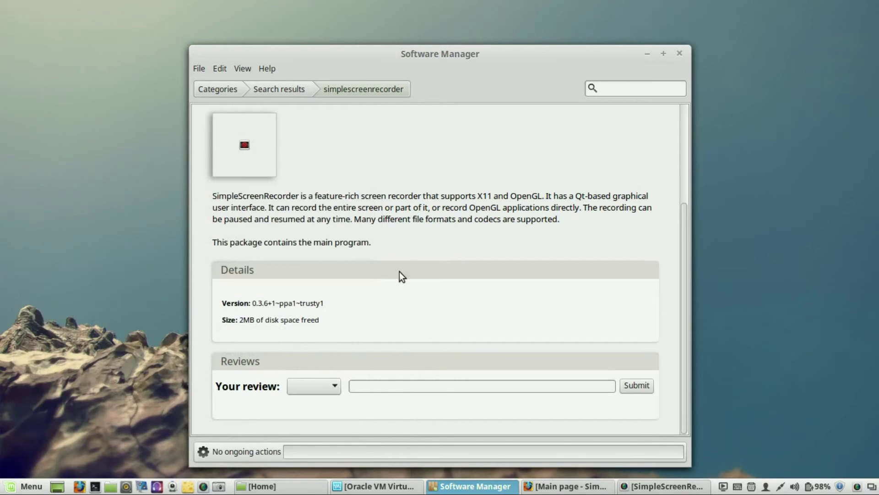
left_click(227, 90)
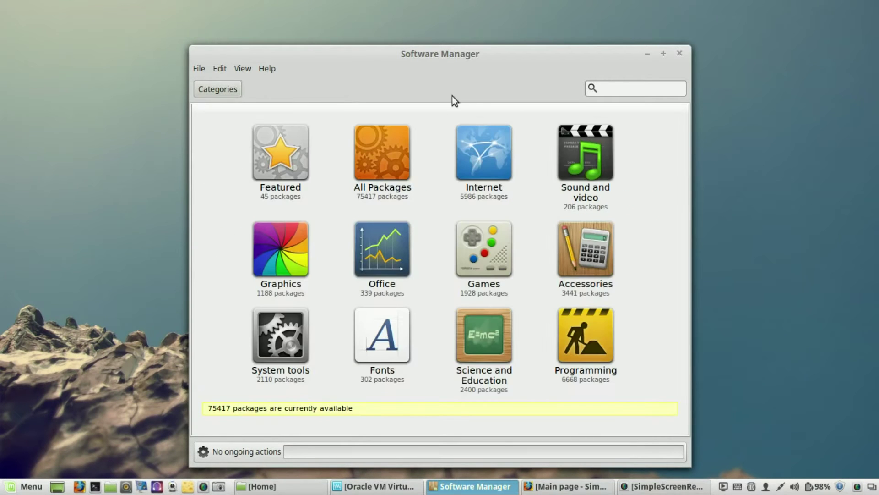
left_click(646, 55)
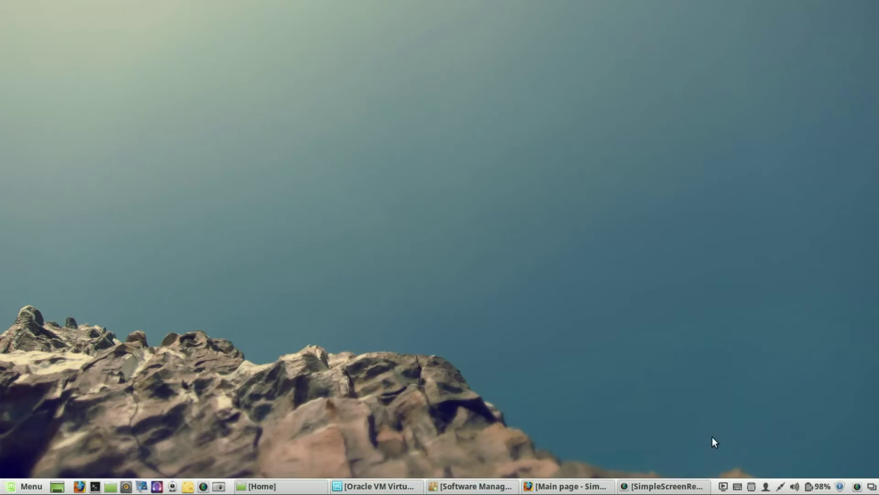
left_click(687, 489)
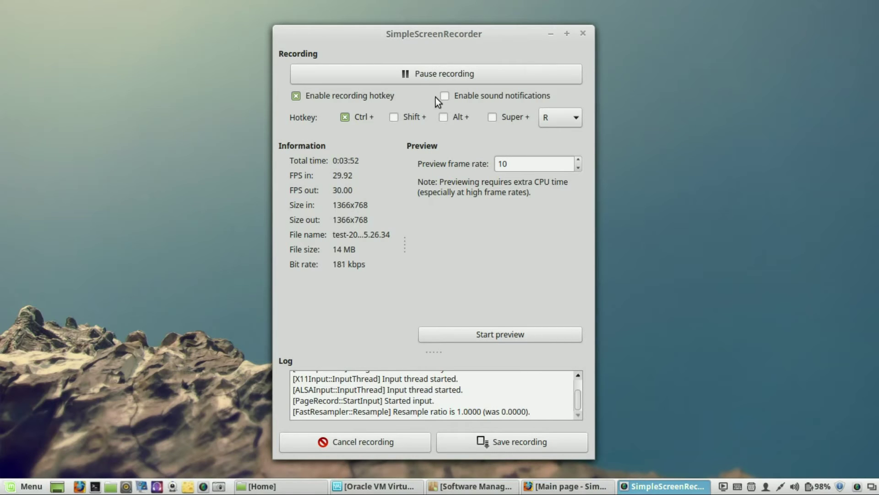
left_click(553, 32)
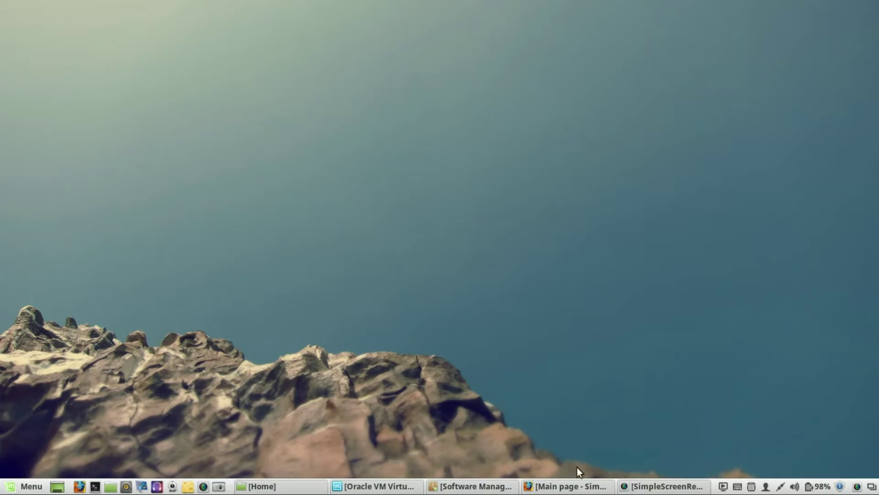
Browse the SimpleScreenRecorder homepage in Firefox, then switch to the GNOME Wiki Cheese tab
left_click(572, 486)
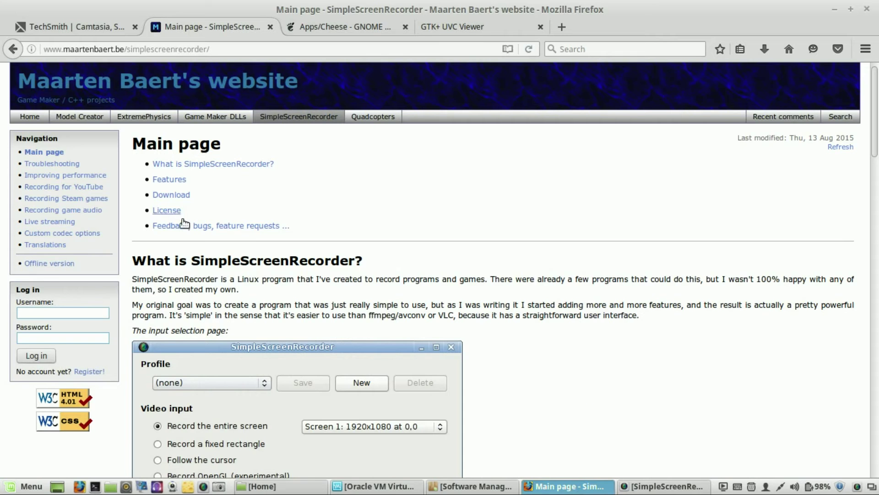
scroll(499, 298, "down", 3)
scroll(499, 298, "down", 20)
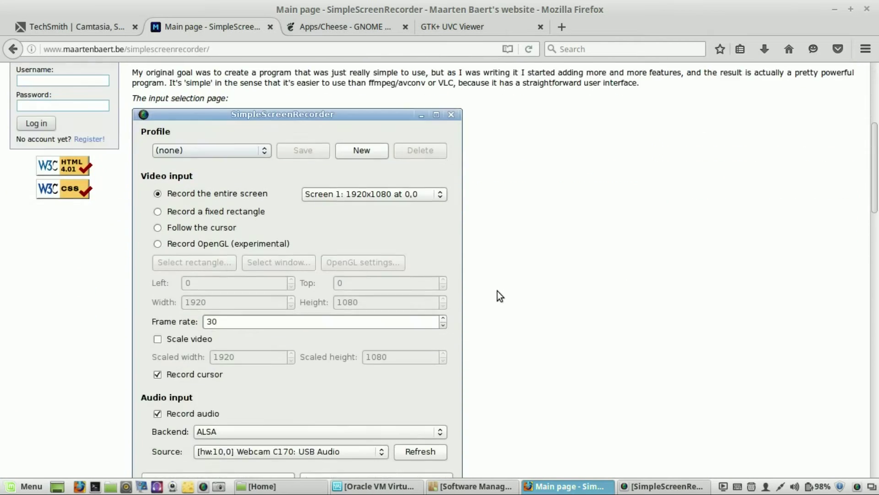
scroll(493, 281, "down", 13)
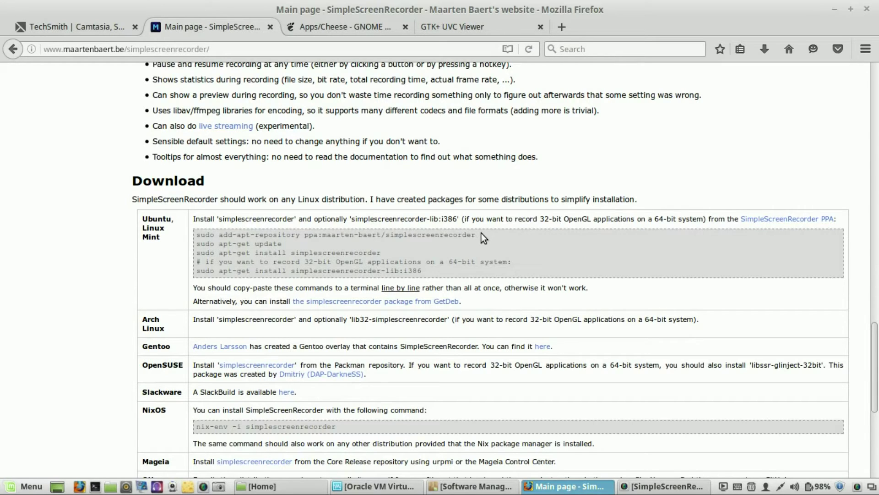
scroll(481, 232, "down", 4)
scroll(421, 235, "up", 4)
scroll(463, 306, "up", 7)
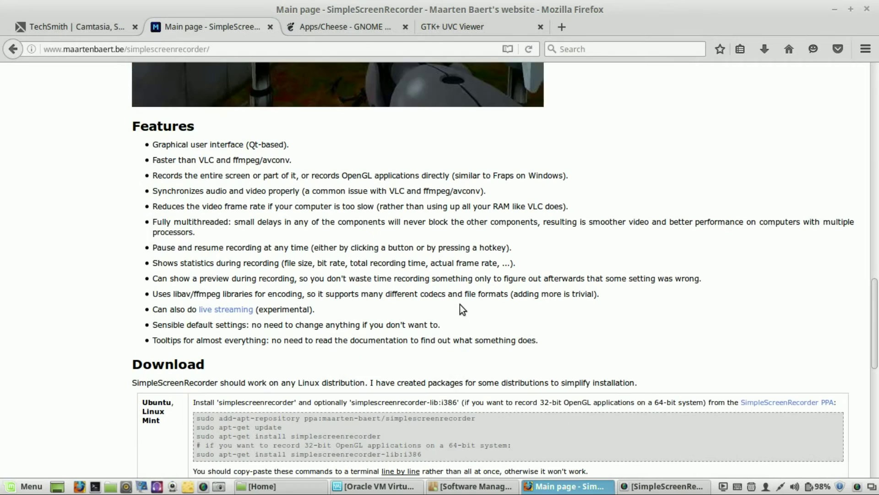
scroll(460, 307, "up", 20)
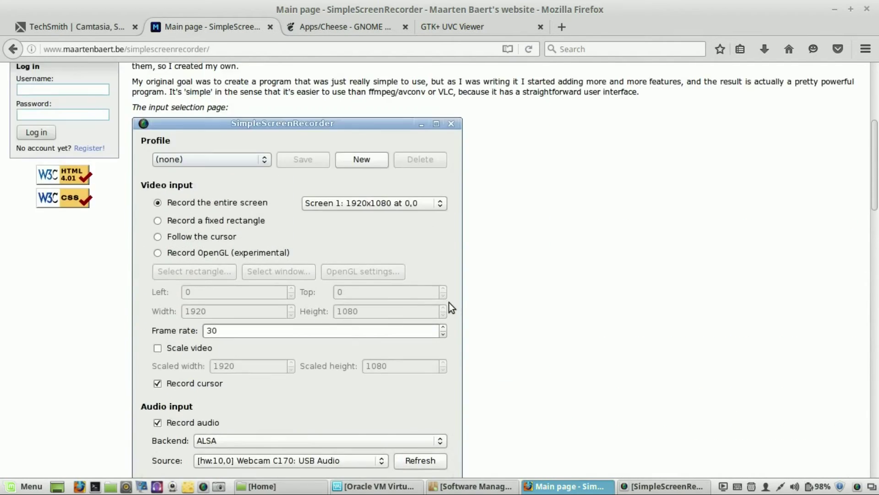
scroll(449, 305, "up", 6)
scroll(470, 290, "up", 4)
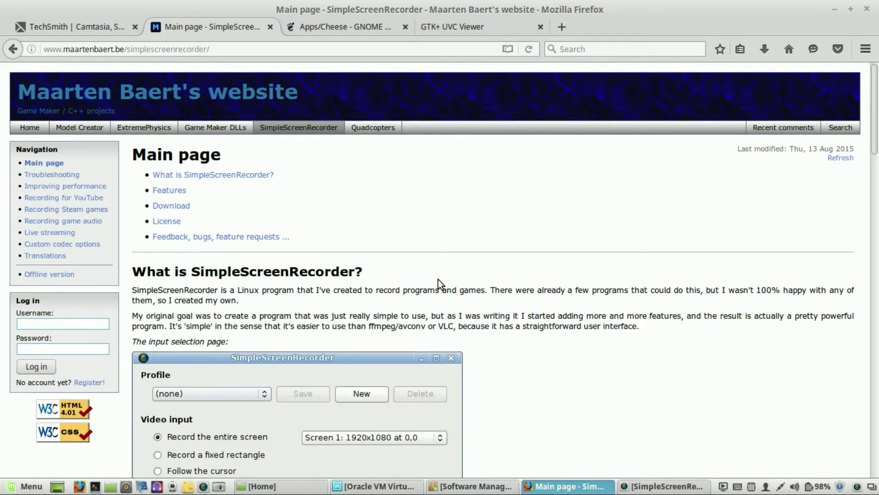
left_click(345, 27)
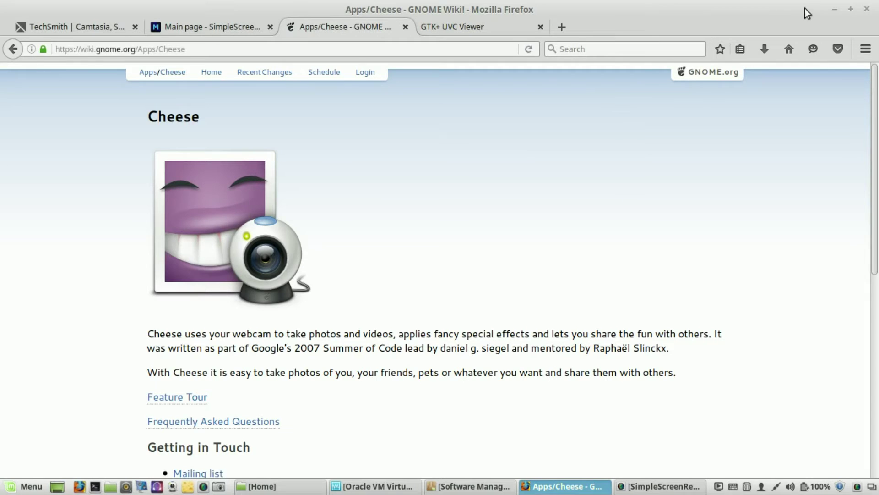
Search Software Manager for 'cheese', confirm cheese 3.10.2-0ubuntu2 is installed, and return to Categories
left_click(833, 11)
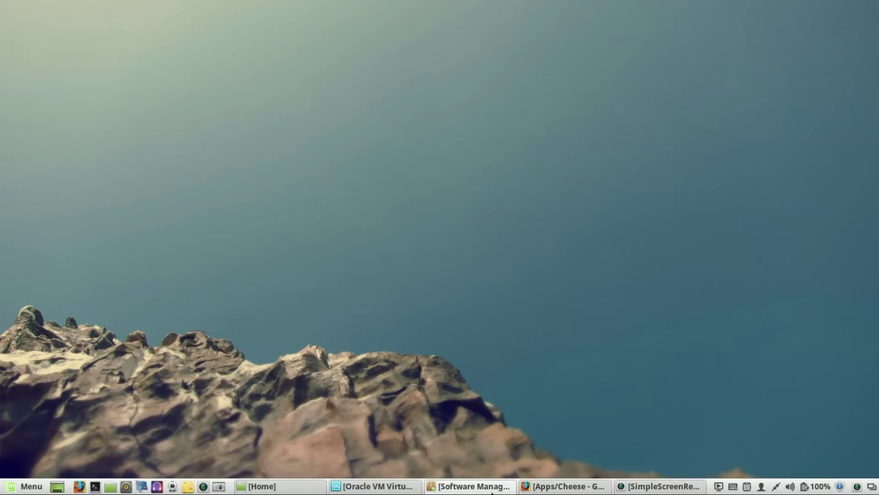
left_click(472, 486)
left_click(634, 89)
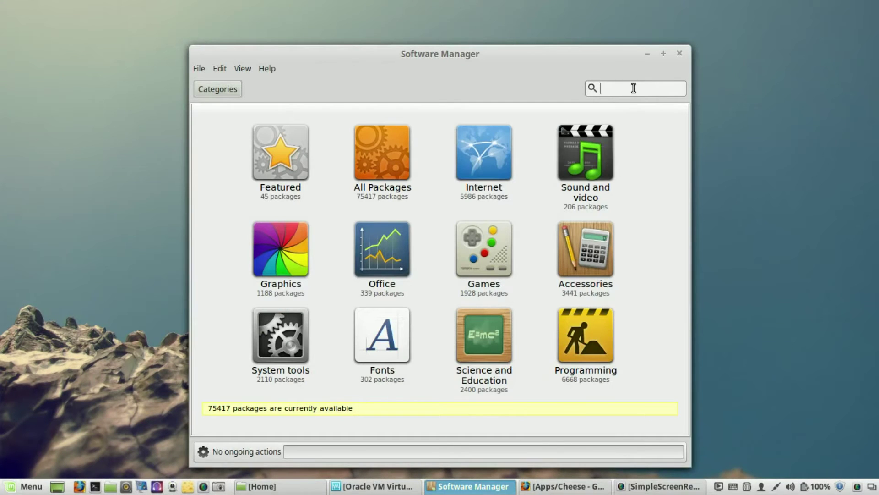
type("cheese")
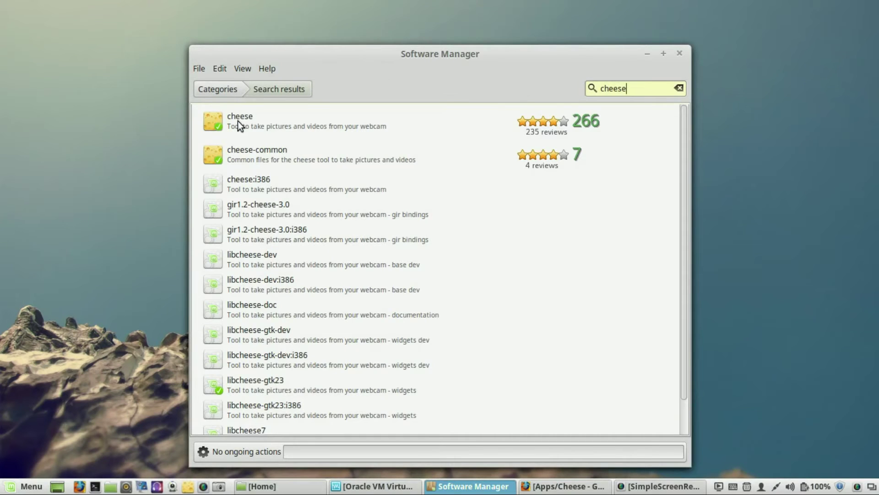
left_click(295, 131)
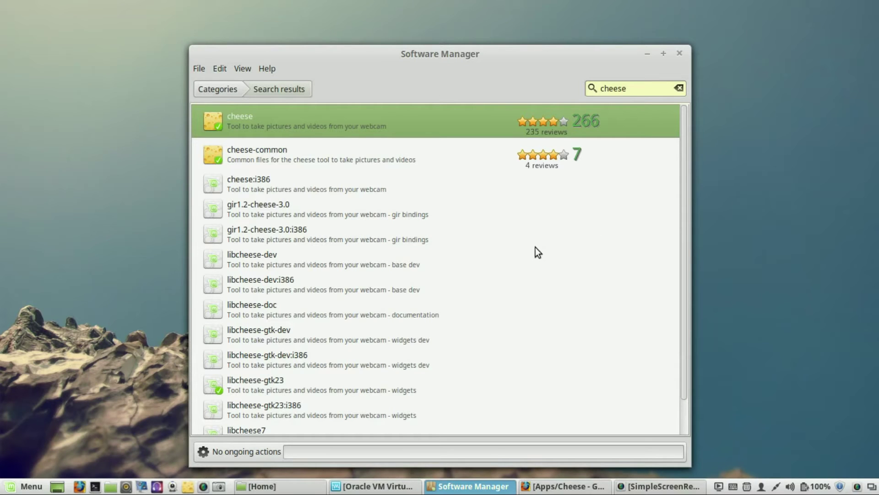
double_click(324, 121)
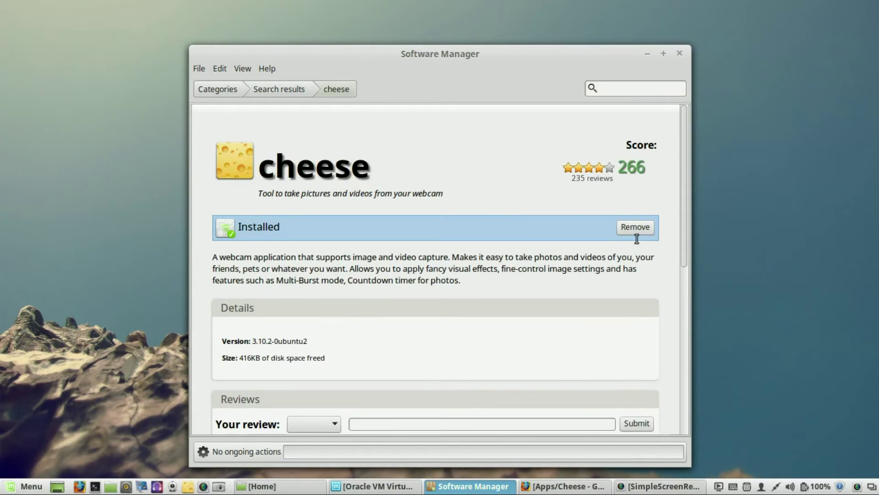
left_click(234, 96)
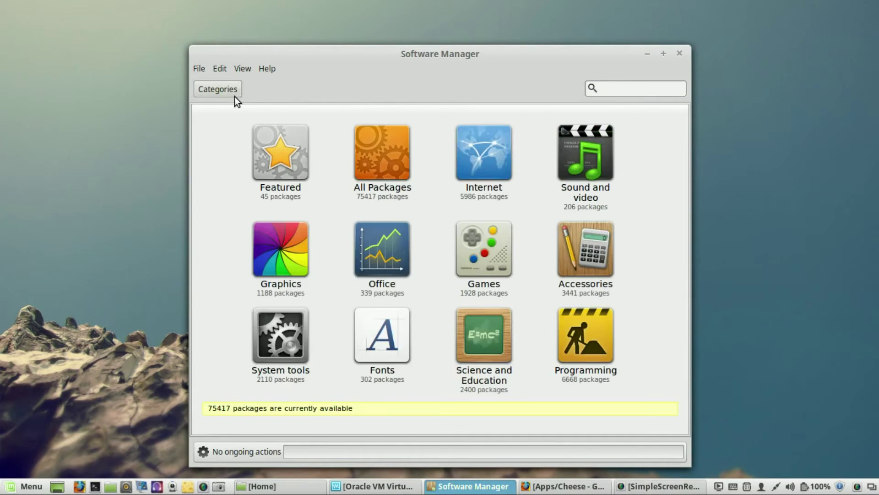
Minimize Software Manager, launch Cheese from the panel, and move its webcam window to the right
left_click(25, 486)
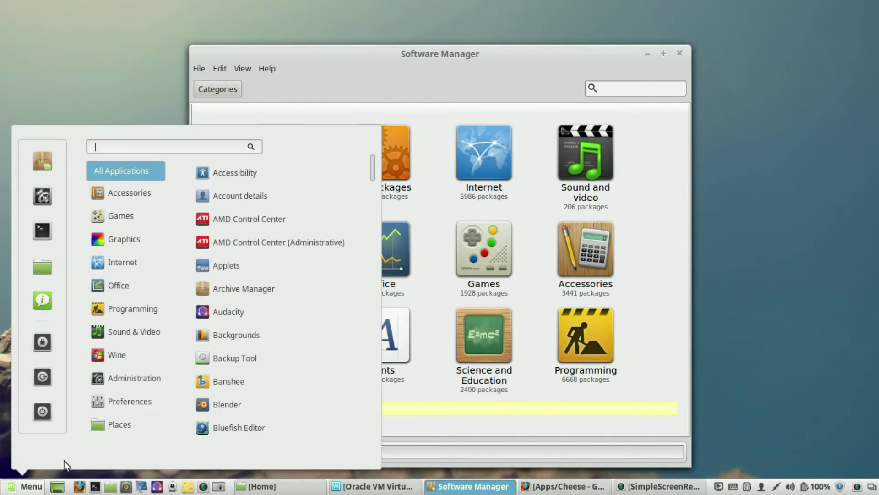
mouse_move(129, 332)
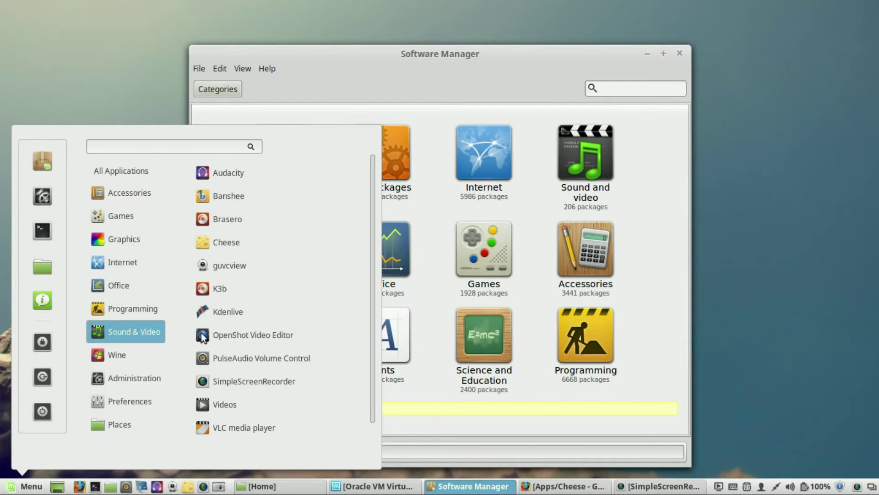
left_click(653, 52)
left_click(649, 55)
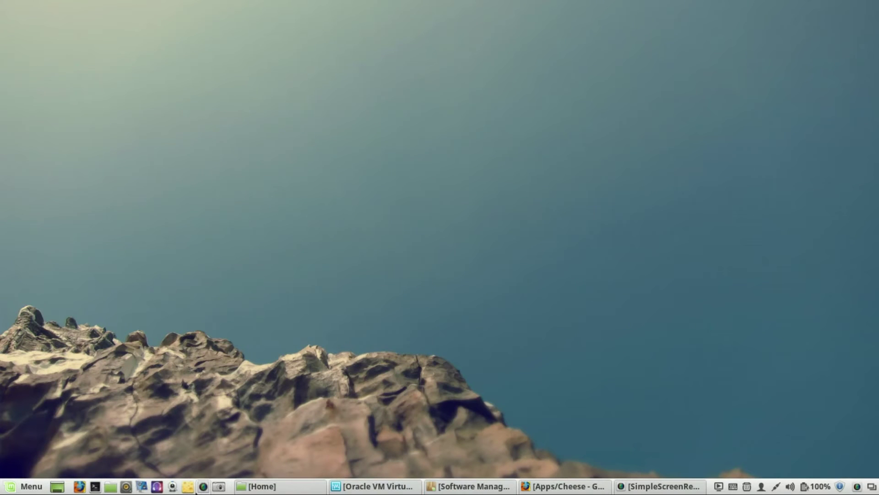
left_click(189, 487)
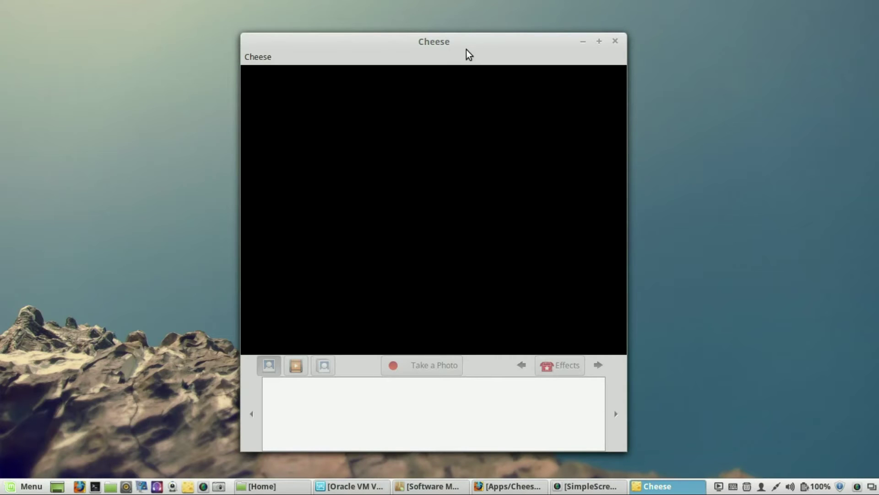
left_click_drag(465, 50, 688, 51)
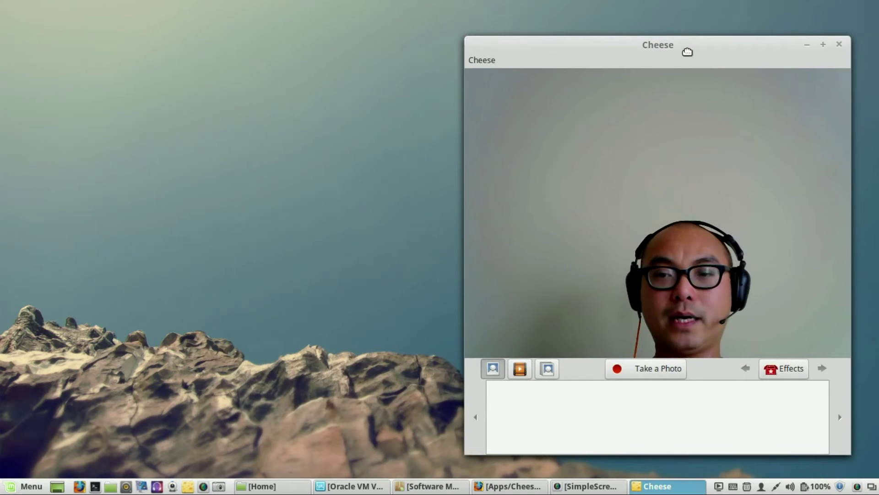
In Cheese Preferences, keep UVC Camera at 1280 × 960, review Image and Capture settings, then close
left_click(490, 64)
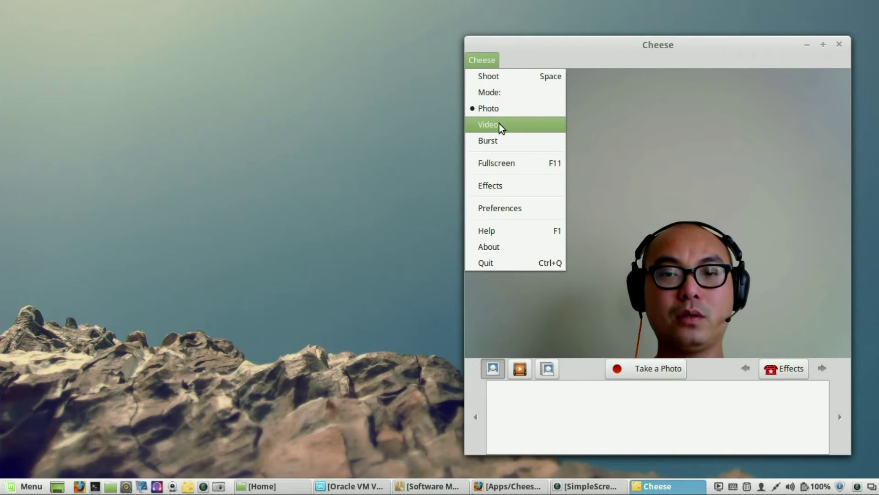
left_click(505, 206)
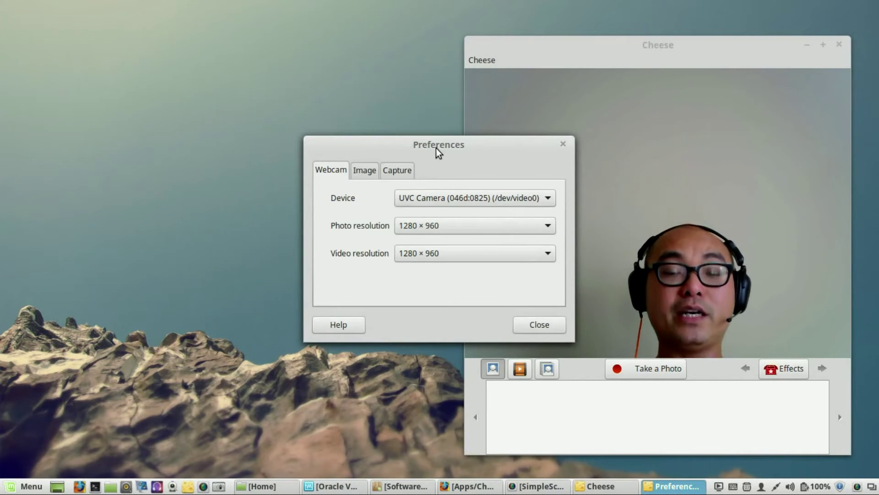
left_click(533, 197)
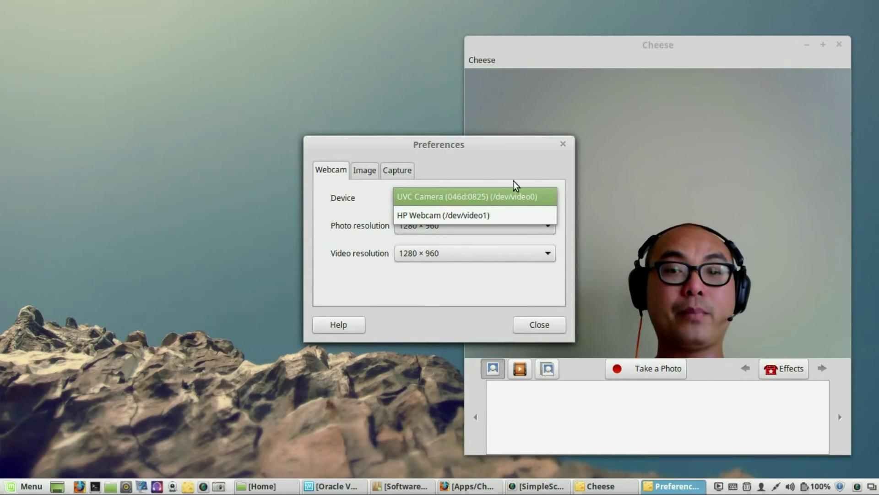
left_click(506, 155)
left_click(514, 229)
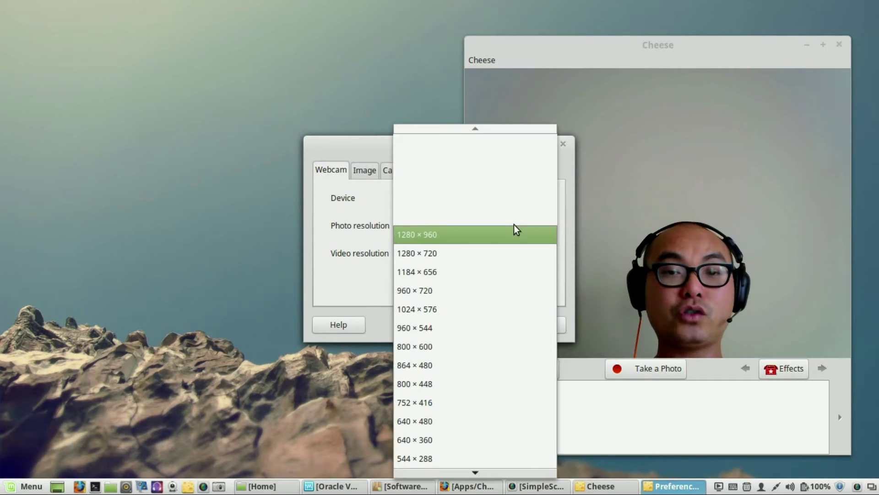
left_click(359, 138)
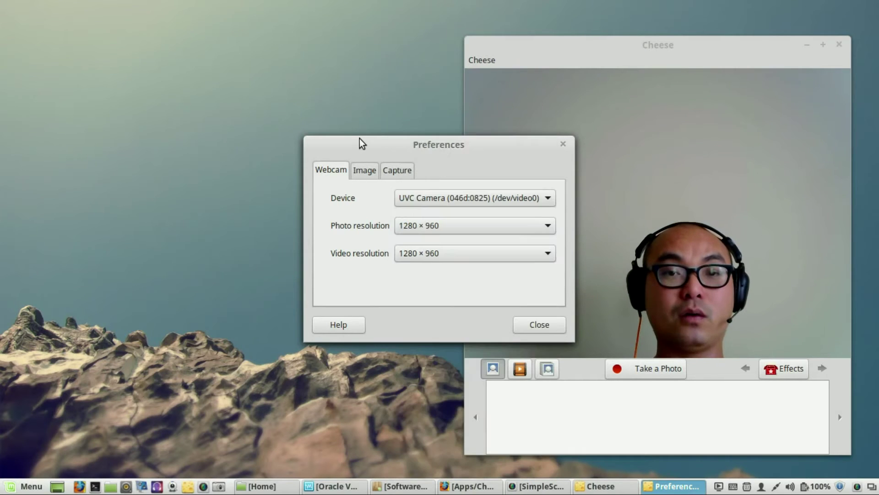
left_click(367, 173)
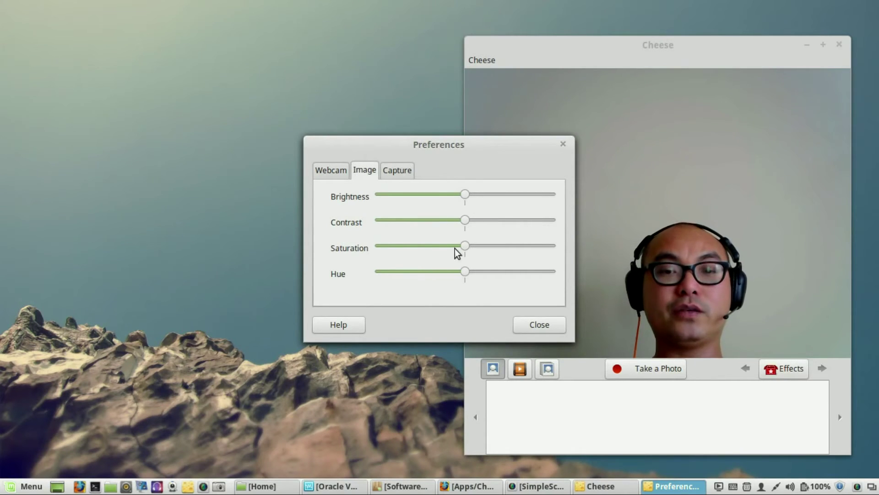
left_click(404, 173)
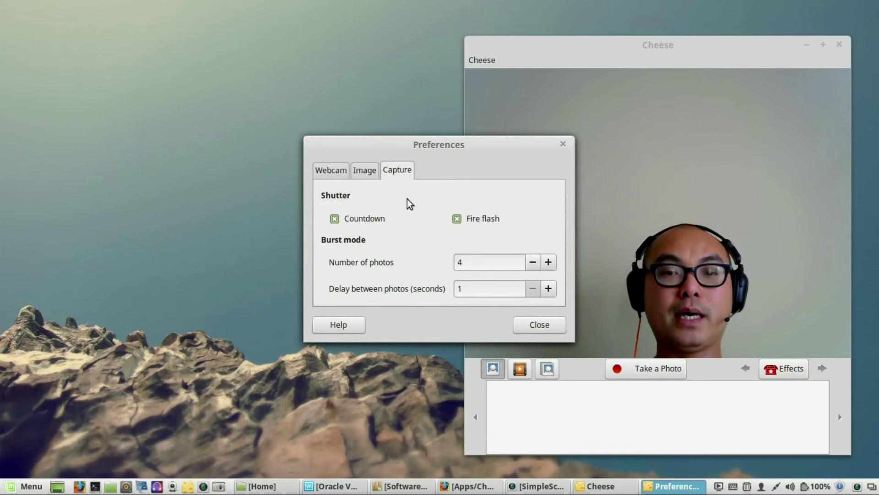
left_click(339, 168)
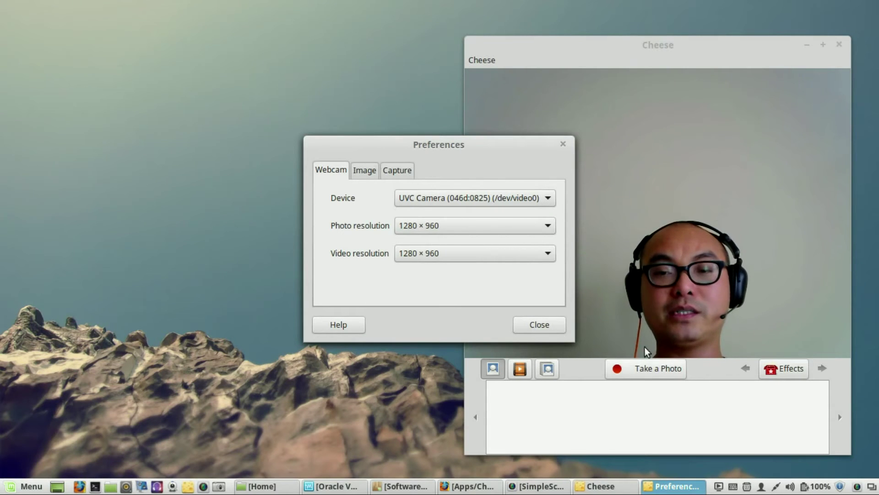
left_click(563, 143)
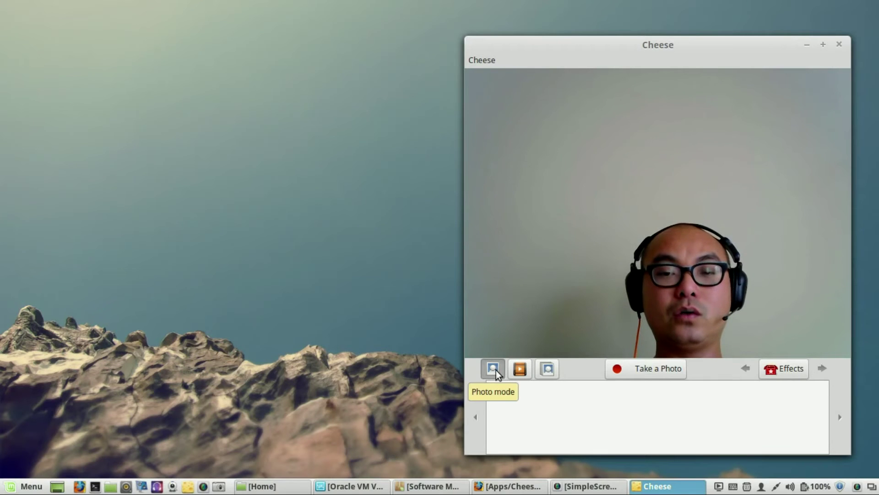
Try Cheese's Video, Burst and Photo modes, toggle the Effects grid, then close Cheese
left_click(527, 371)
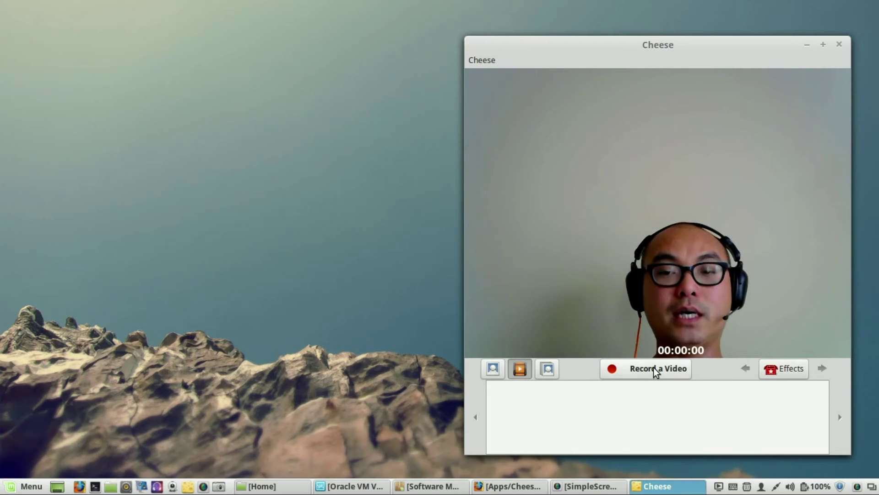
left_click(551, 372)
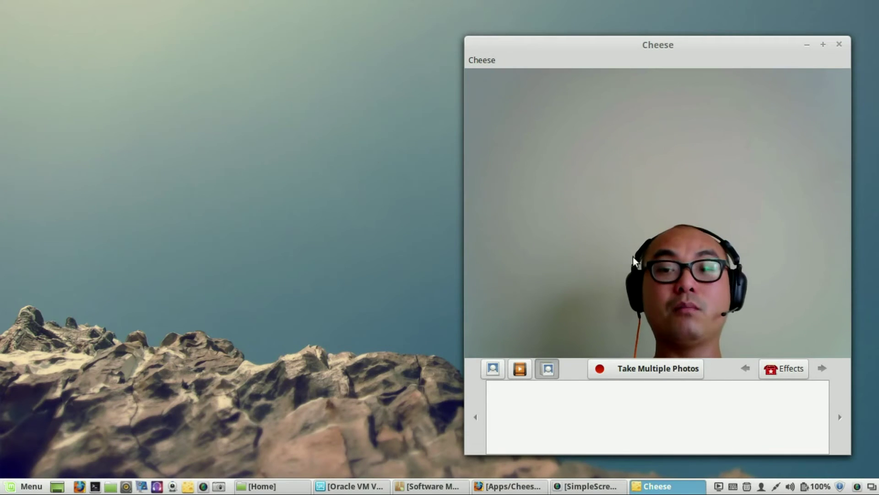
left_click(492, 369)
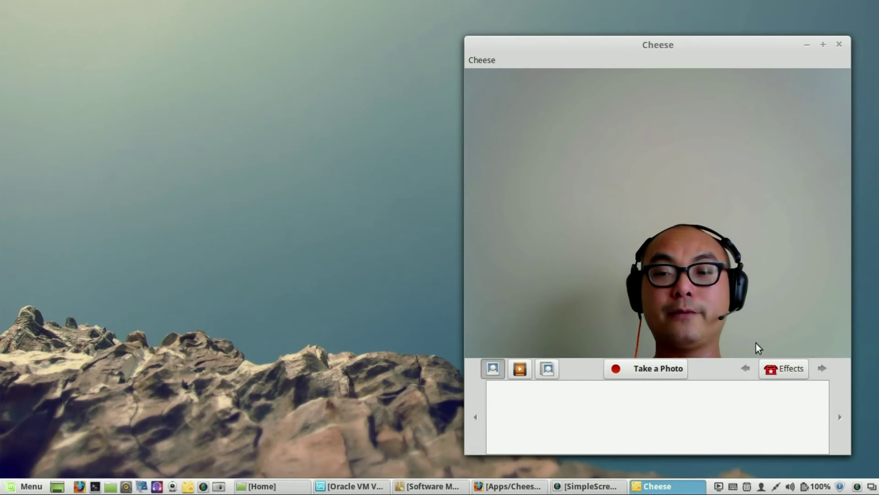
left_click(770, 373)
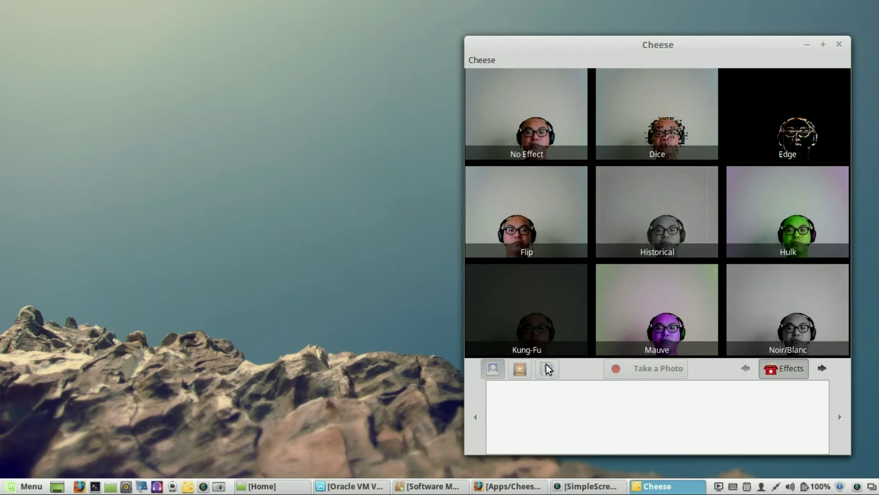
left_click(777, 369)
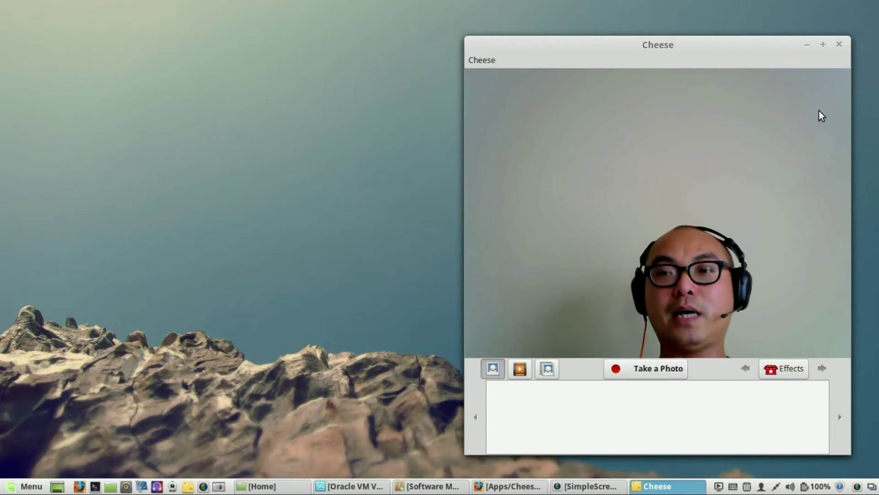
left_click(841, 44)
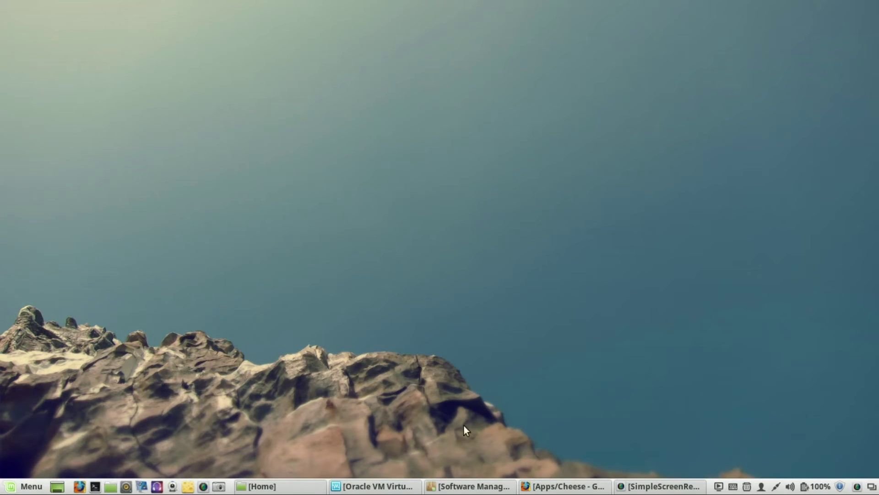
left_click(188, 487)
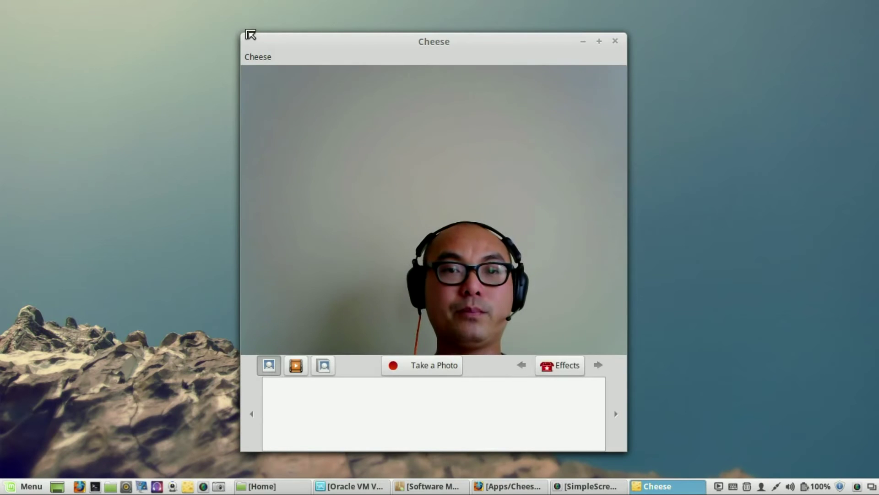
left_click_drag(246, 38, 318, 192)
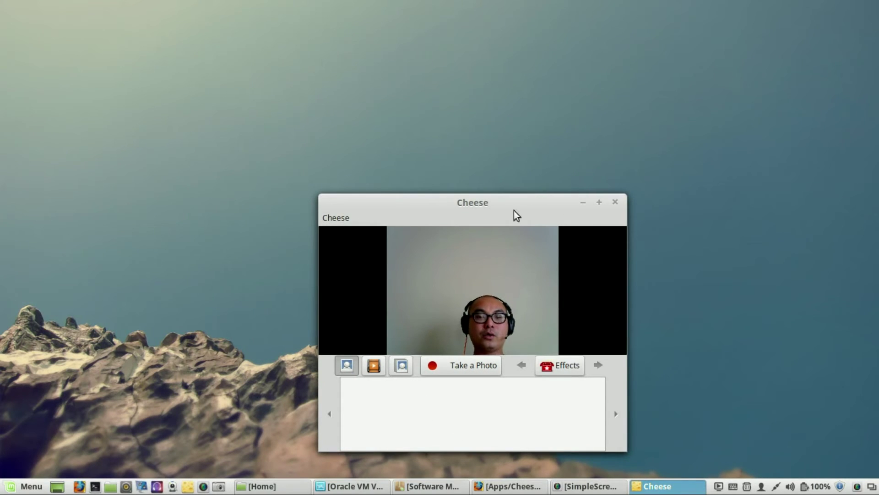
left_click_drag(505, 210, 725, 222)
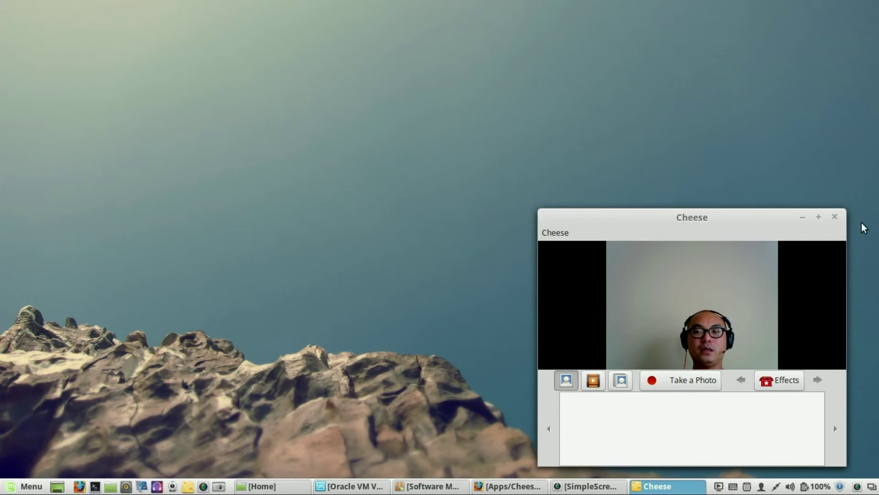
left_click(835, 217)
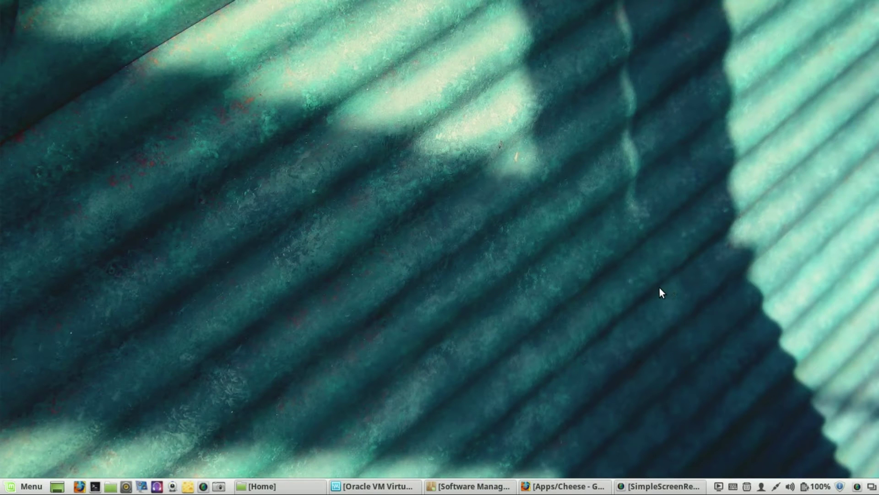
Bring Firefox up on the GTK+ UVC Viewer tab, then minimize it and return to Software Manager
left_click(563, 486)
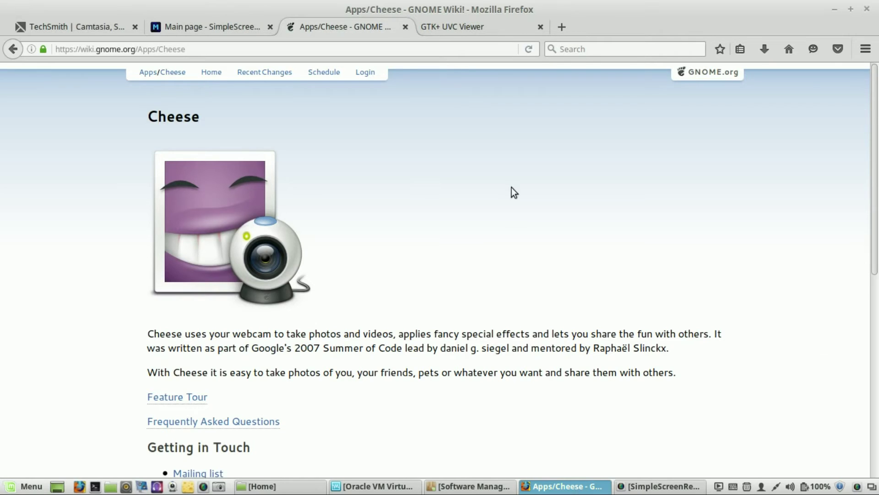
left_click(454, 27)
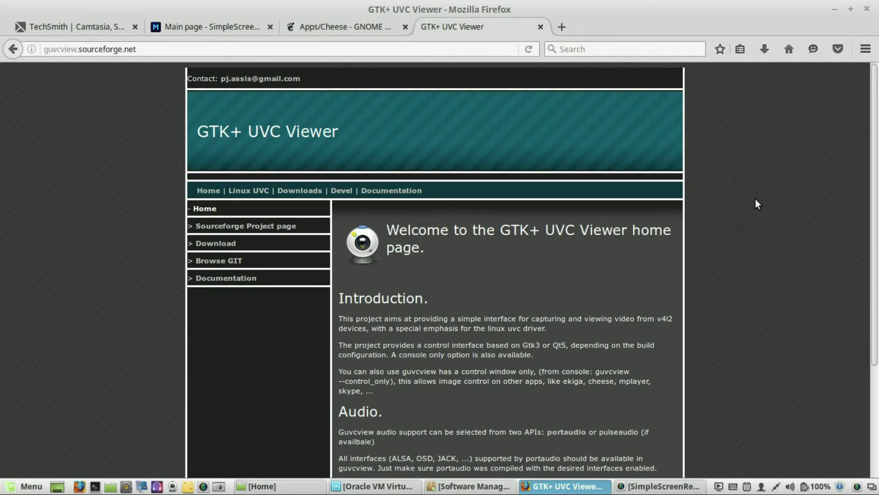
scroll(755, 199, "down", 3)
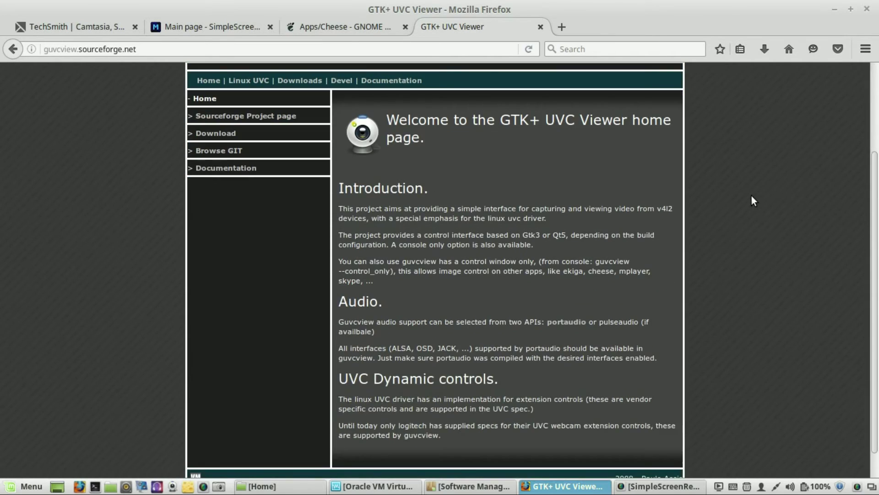
scroll(752, 196, "up", 2)
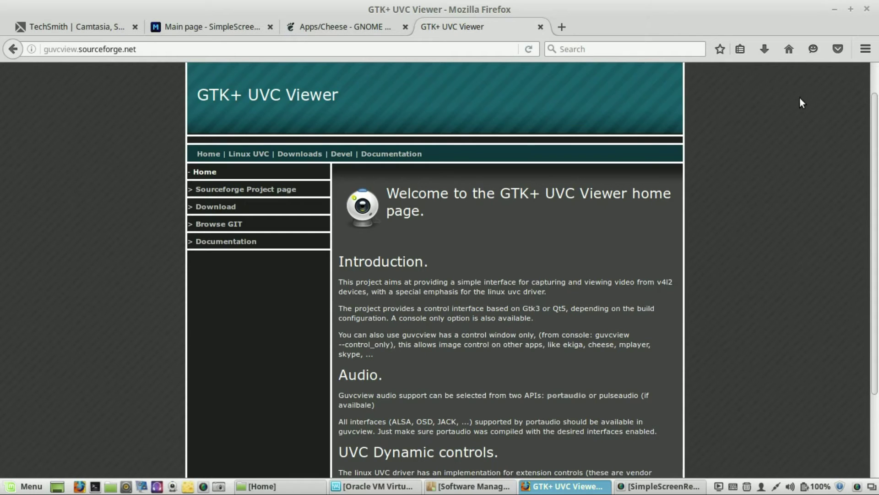
left_click(831, 4)
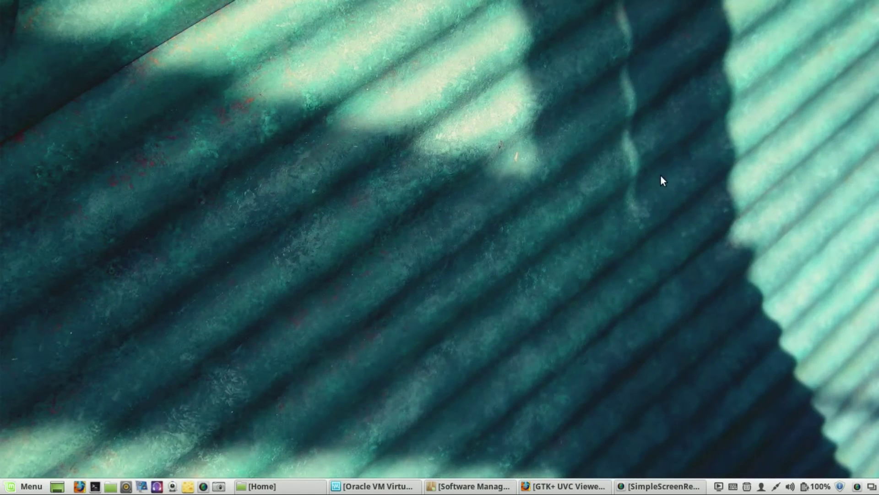
left_click(463, 486)
Search for guvcview and view its package page: Installed, version 2.0.3, score 63
left_click(611, 87)
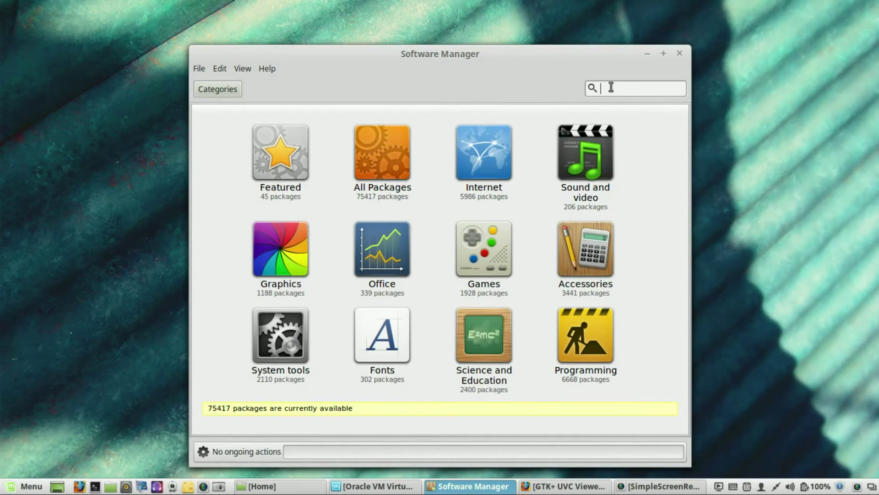
type("guvcview")
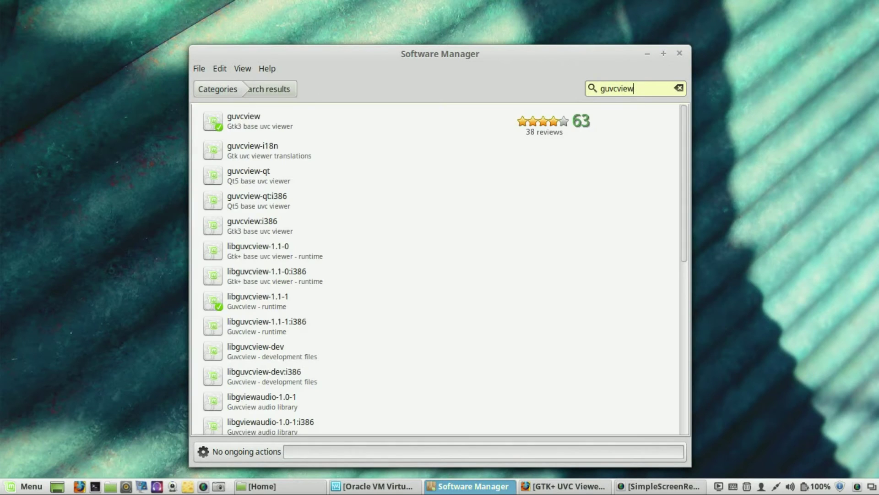
left_click(279, 120)
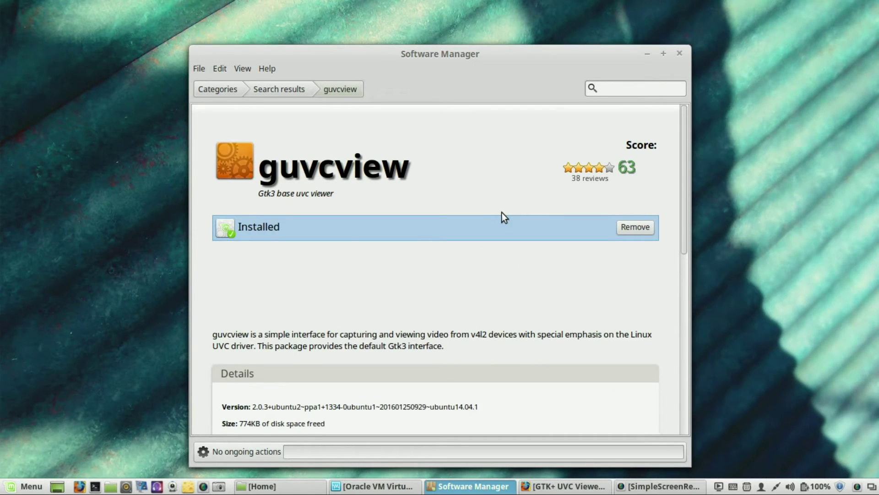
scroll(502, 213, "down", 2)
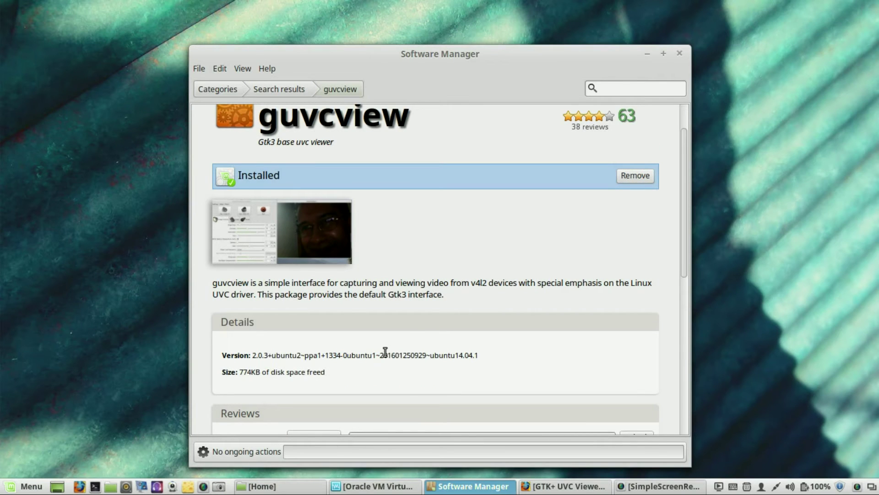
scroll(420, 310, "up", 1)
scroll(420, 310, "down", 3)
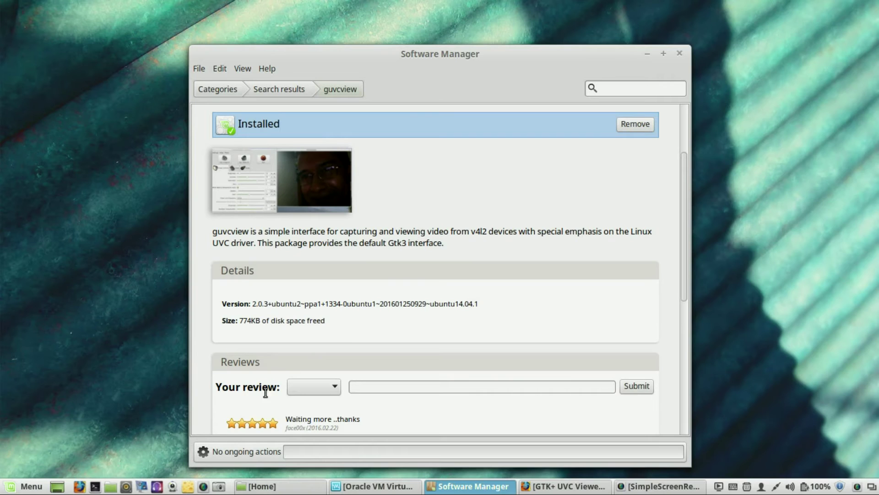
scroll(570, 197, "up", 3)
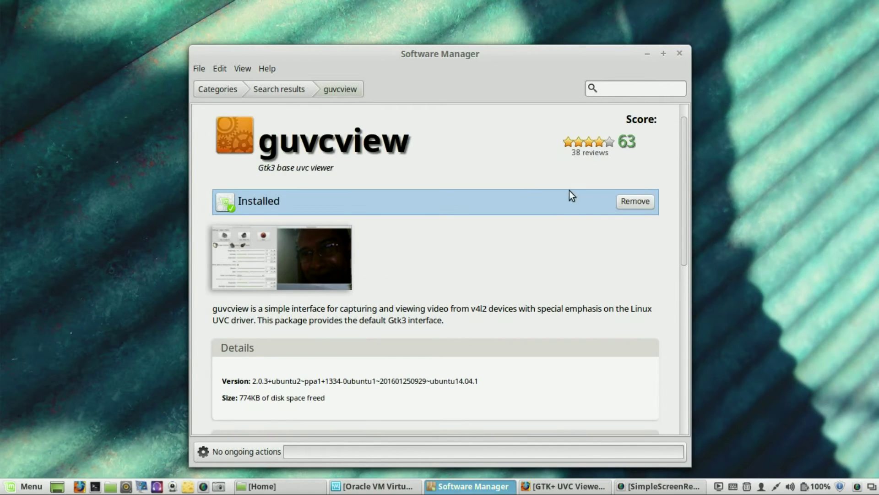
scroll(539, 265, "down", 4)
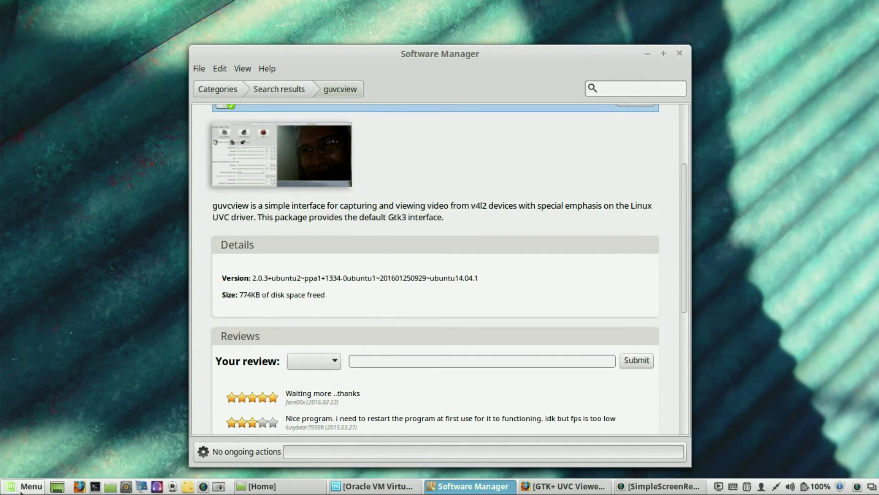
Launch guvcview from the Sound & Video menu, move its live preview aside, then close it
left_click(28, 486)
mouse_move(133, 333)
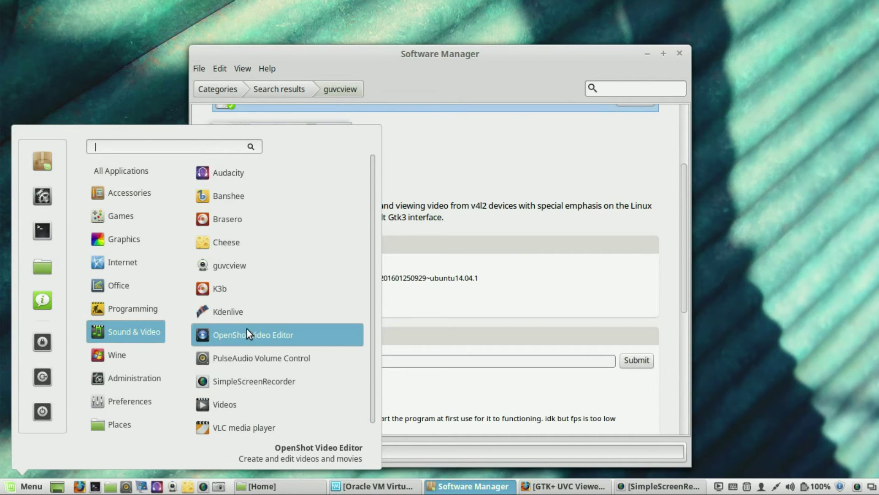
left_click(262, 265)
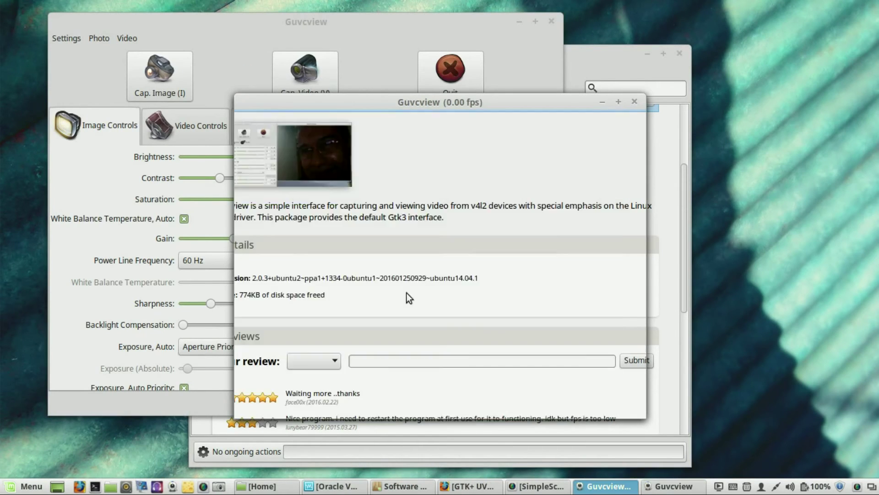
left_click_drag(467, 100, 655, 147)
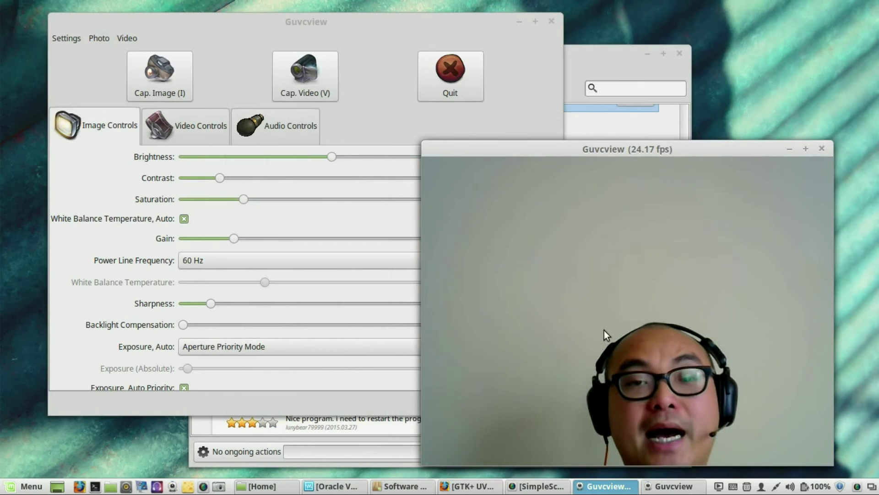
left_click(822, 148)
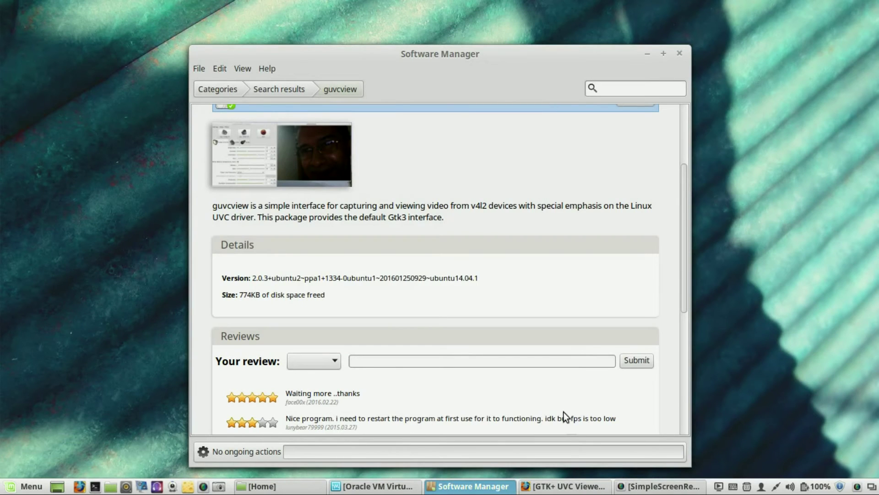
Open the guvcview documentation page and scroll down to the Ubuntu users PPA install commands
left_click(563, 486)
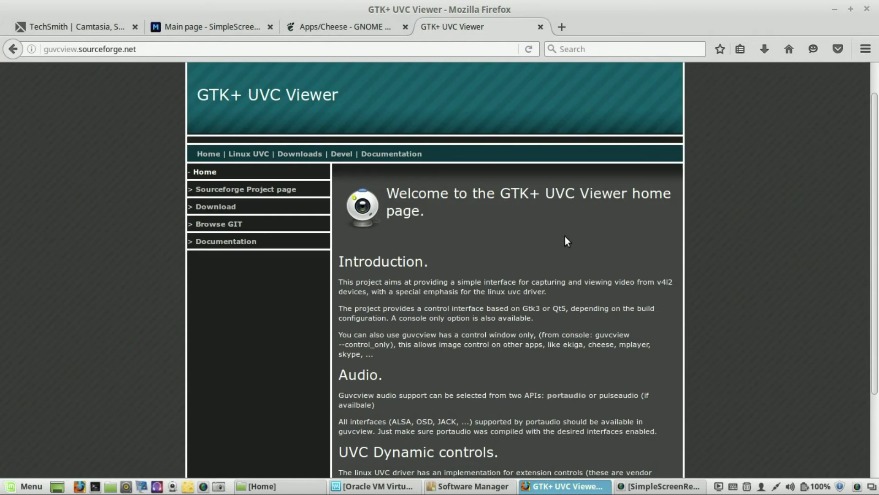
left_click(385, 154)
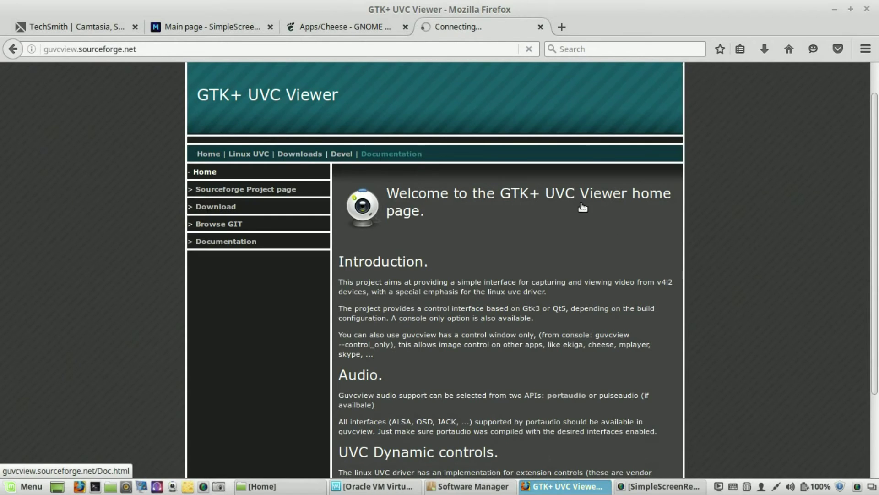
scroll(579, 206, "down", 5)
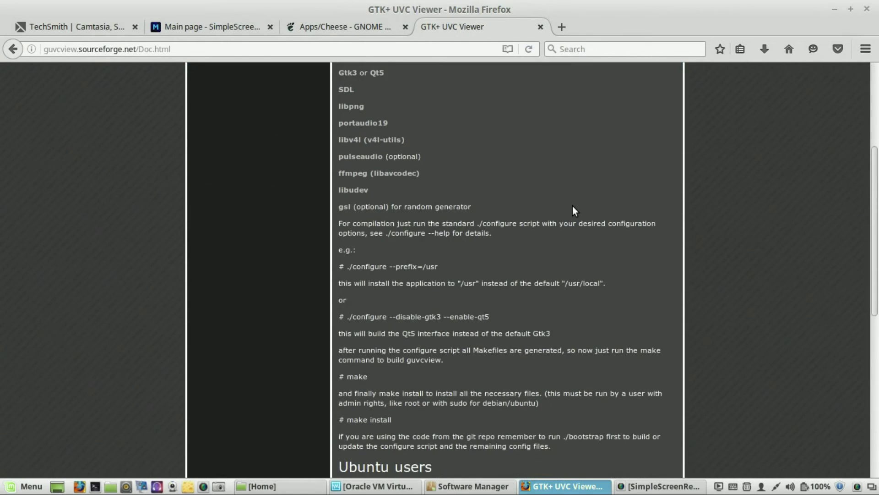
scroll(573, 209, "down", 5)
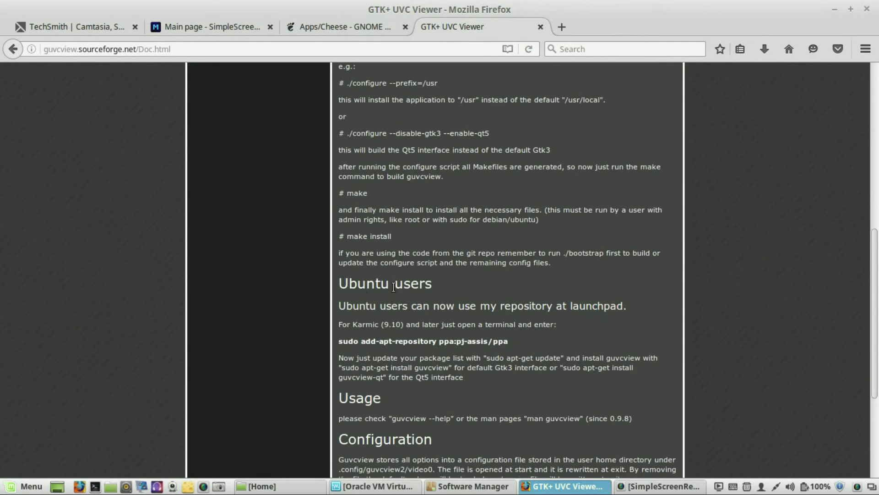
scroll(394, 287, "down", 2)
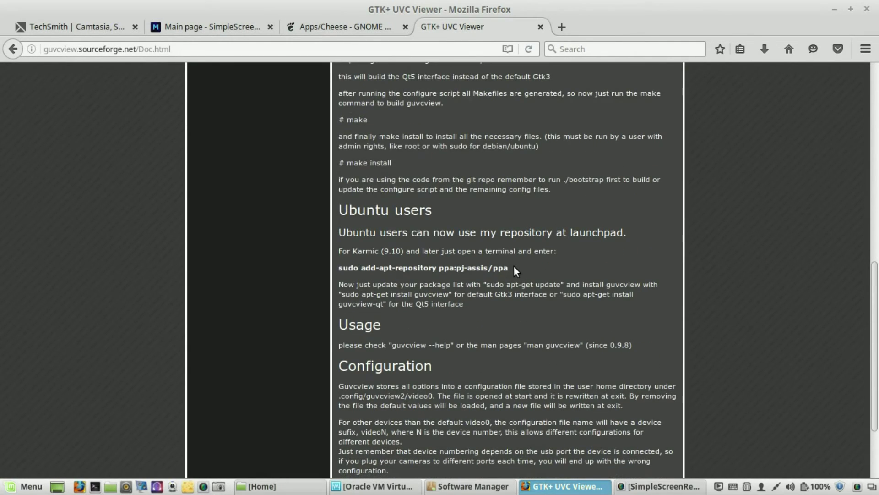
left_click_drag(513, 266, 339, 268)
left_click(563, 286)
Open a terminal beside the page and copy the add-apt-repository command into it
left_click(94, 488)
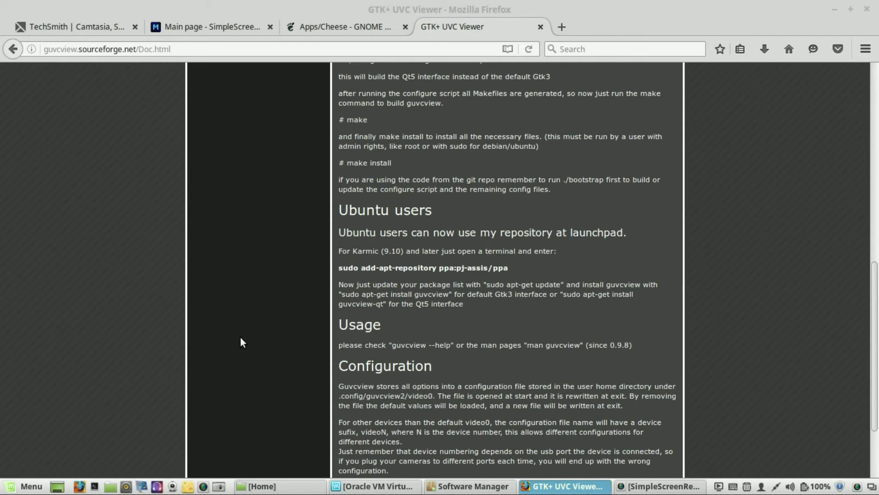
left_click_drag(375, 108, 183, 120)
left_click(508, 263)
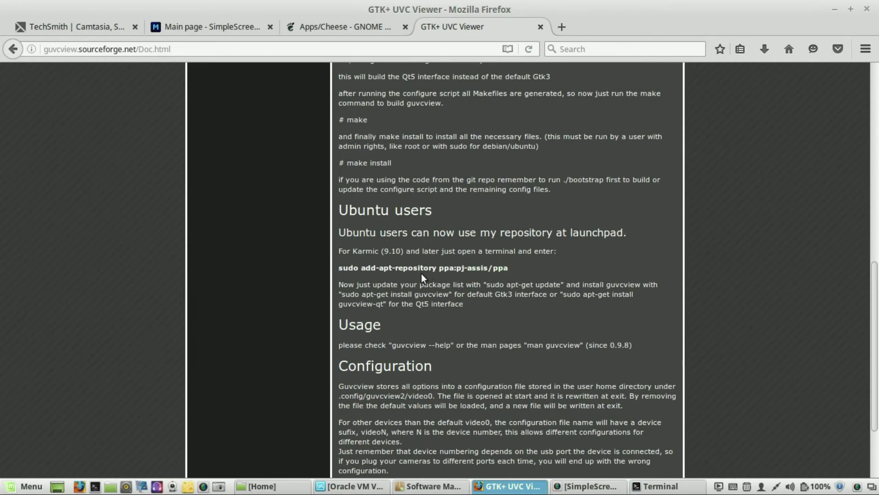
left_click_drag(508, 267, 341, 270)
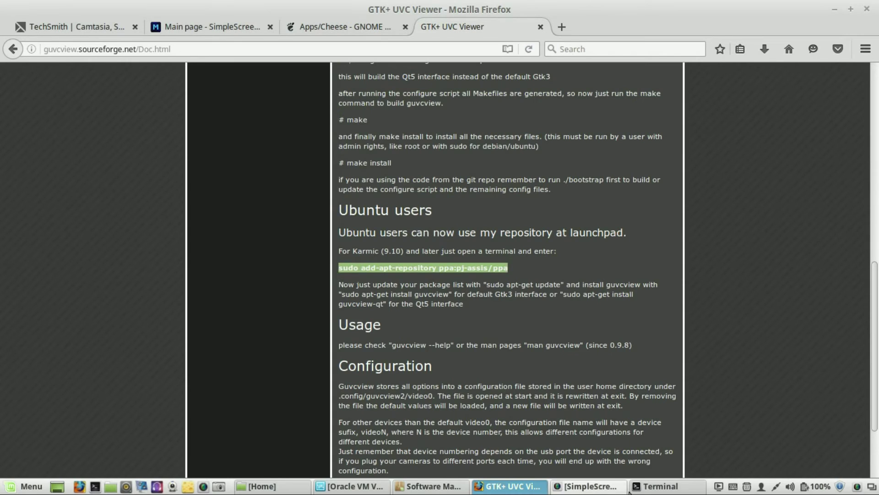
left_click(660, 486)
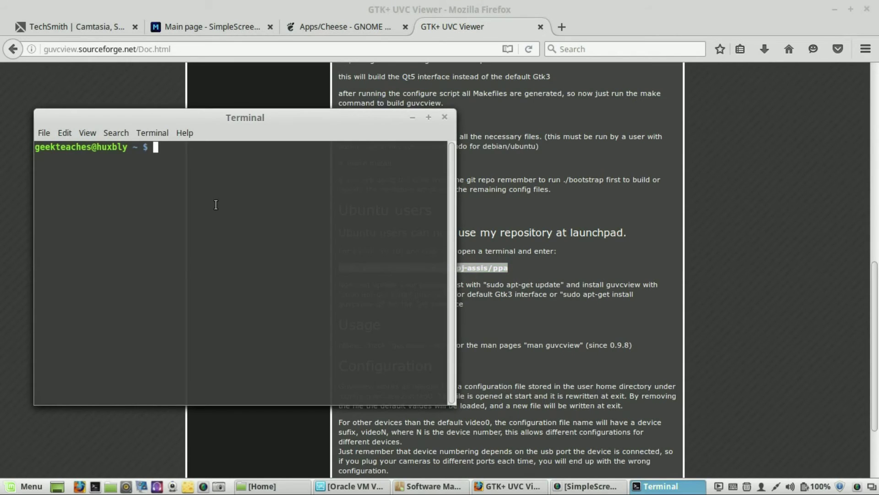
left_click(534, 262)
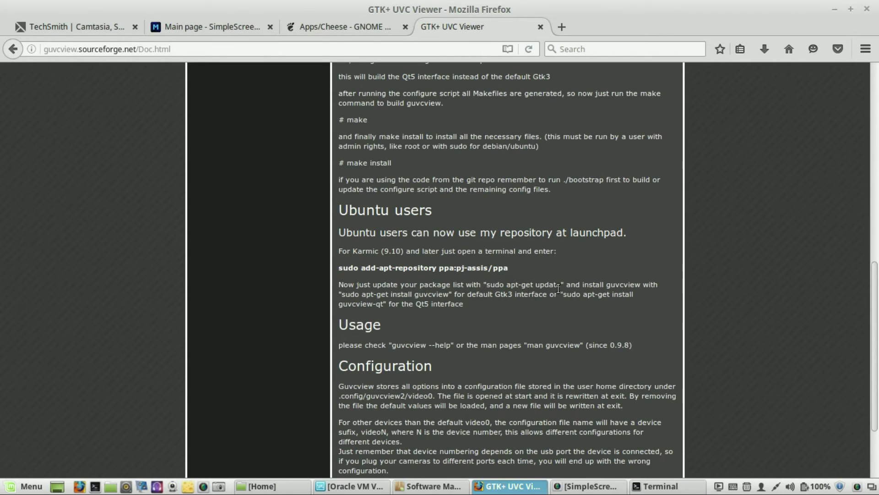
Copy the sudo apt-get update and apt-get install guvcview commands over, then close the terminal
left_click_drag(560, 286, 486, 285)
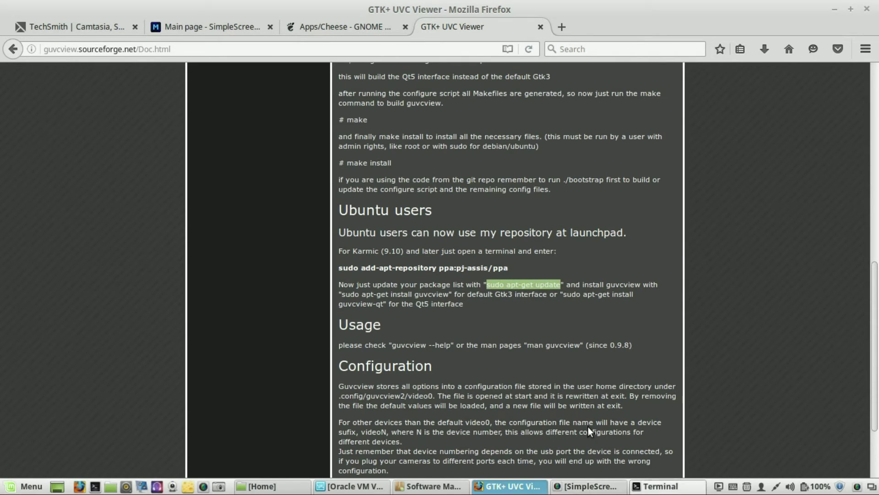
key("alt+Tab")
key("alt+Tab")
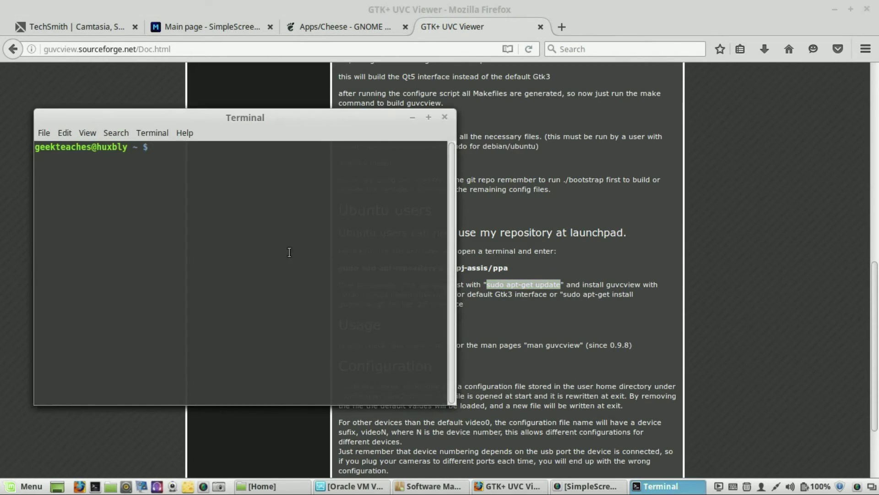
left_click(529, 307)
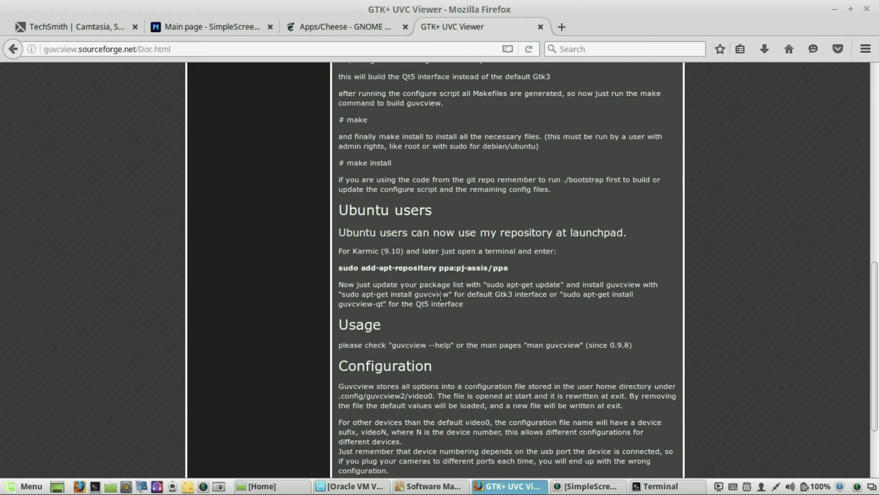
left_click_drag(448, 295, 340, 294)
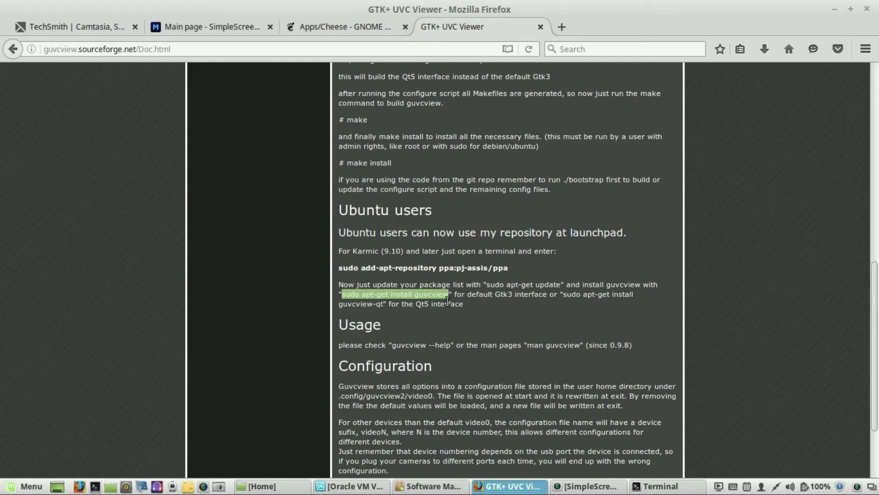
left_click(498, 323)
left_click(668, 486)
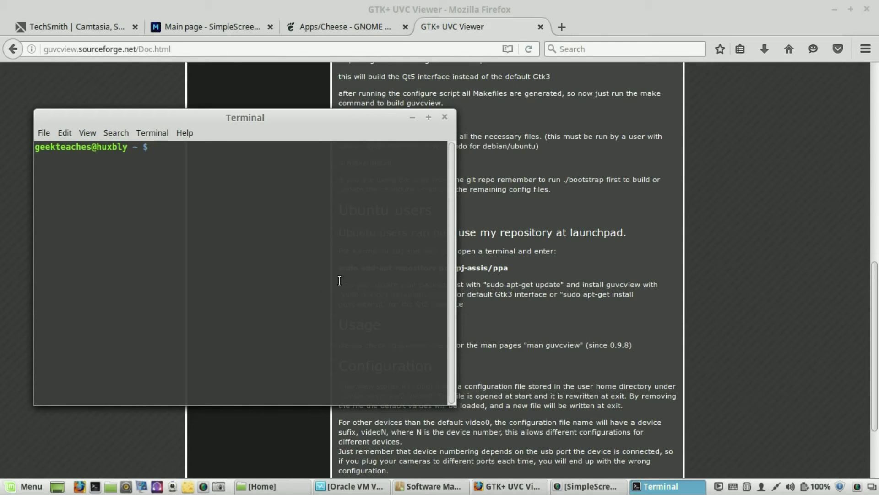
left_click(443, 117)
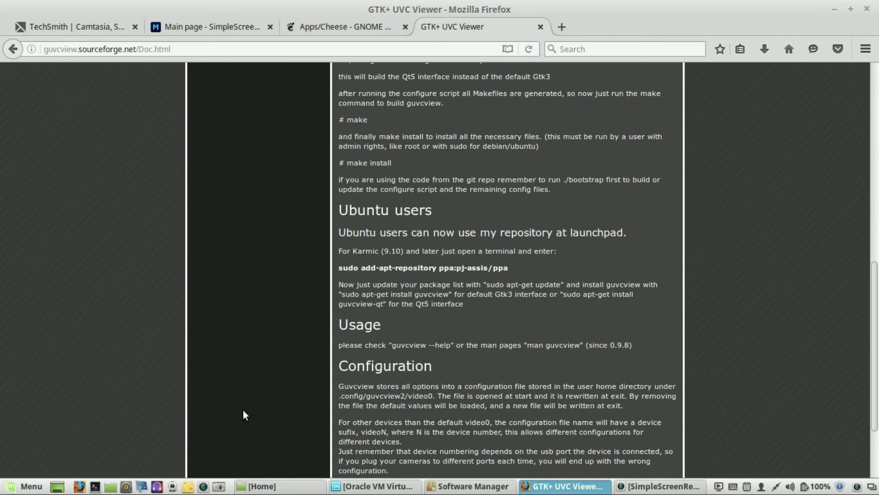
Close Software Manager, relaunch guvcview from the taskbar, and minimize its webcam preview window
left_click(838, 8)
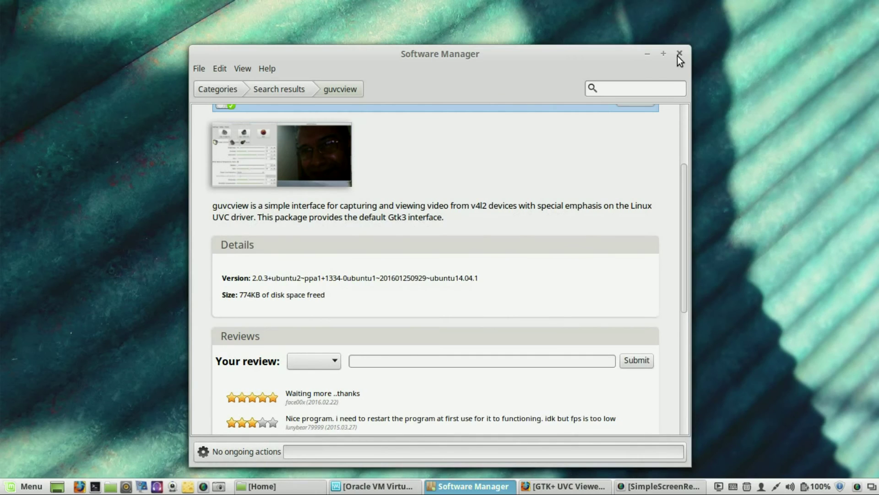
left_click(679, 55)
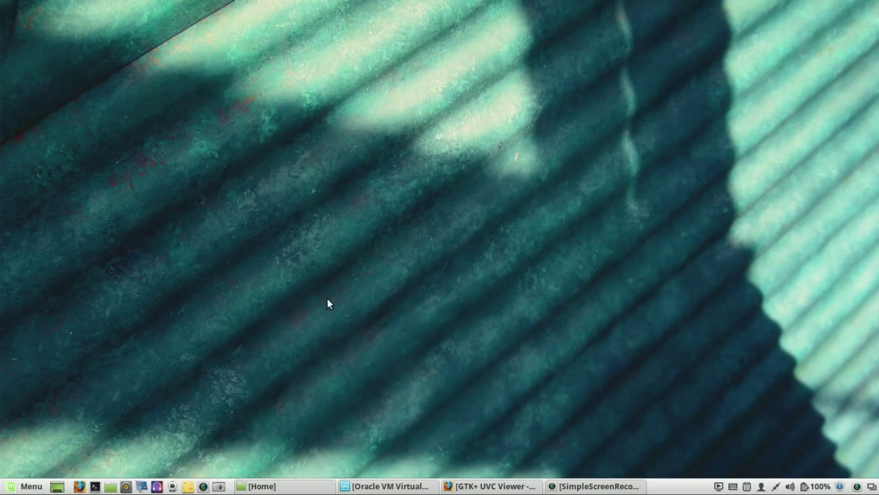
left_click(172, 486)
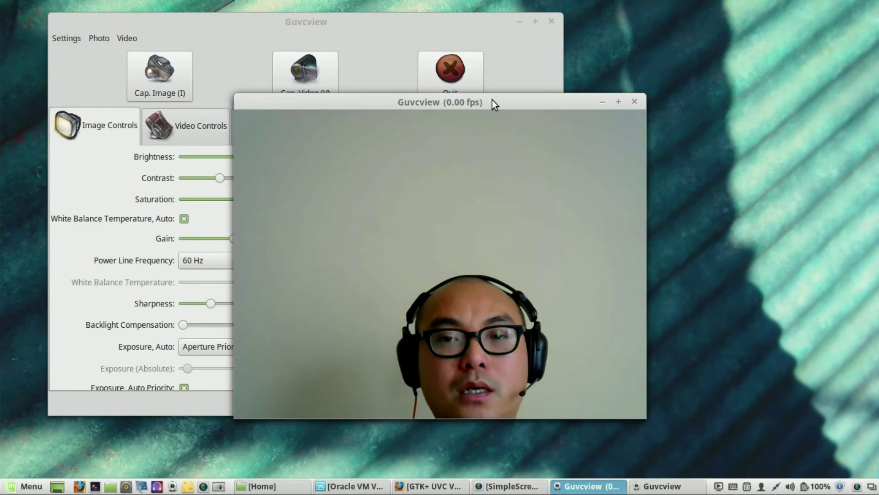
left_click_drag(491, 98, 626, 175)
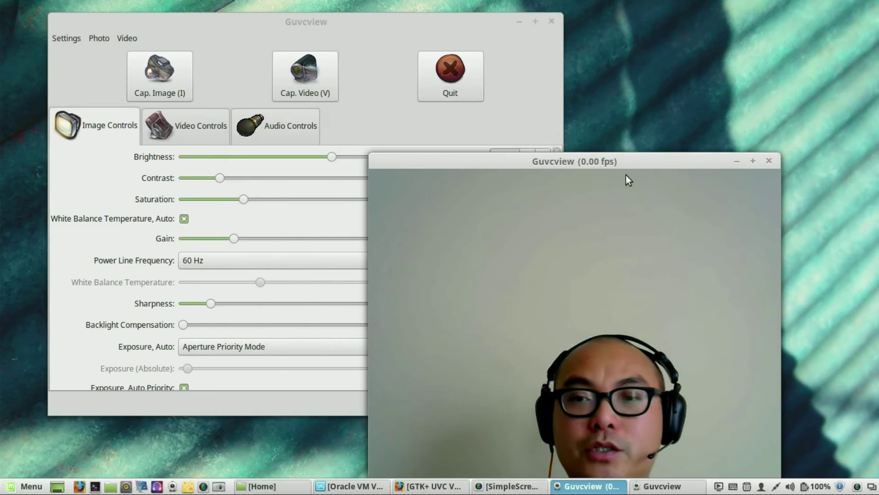
left_click(736, 162)
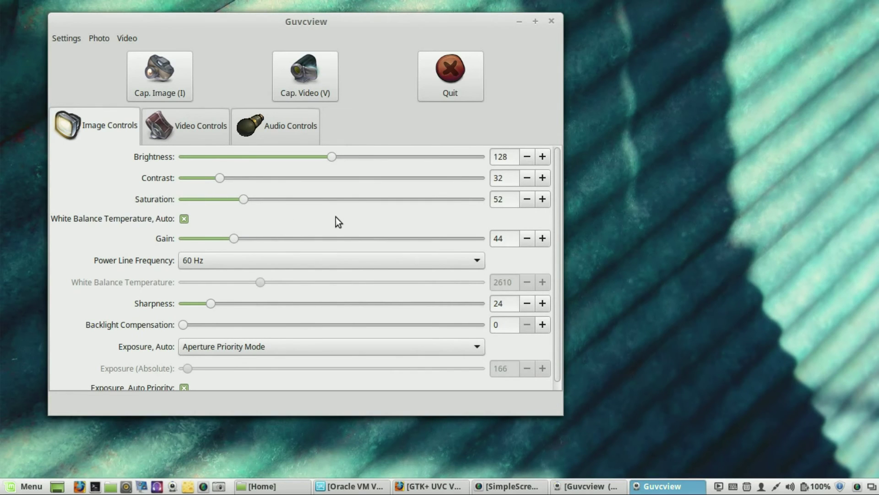
scroll(337, 222, "down", 1)
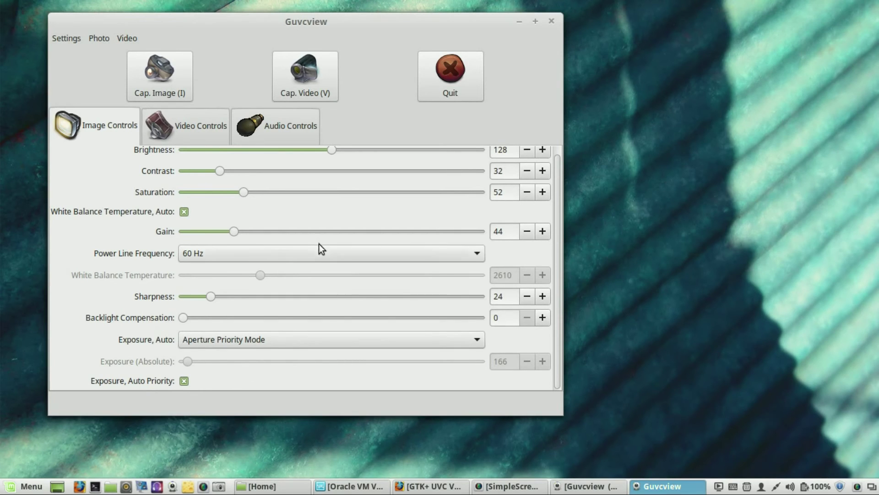
scroll(318, 246, "up", 2)
Review the video settings, keeping UVC Camera, 25/1 fps and 640x480 resolution
left_click(180, 123)
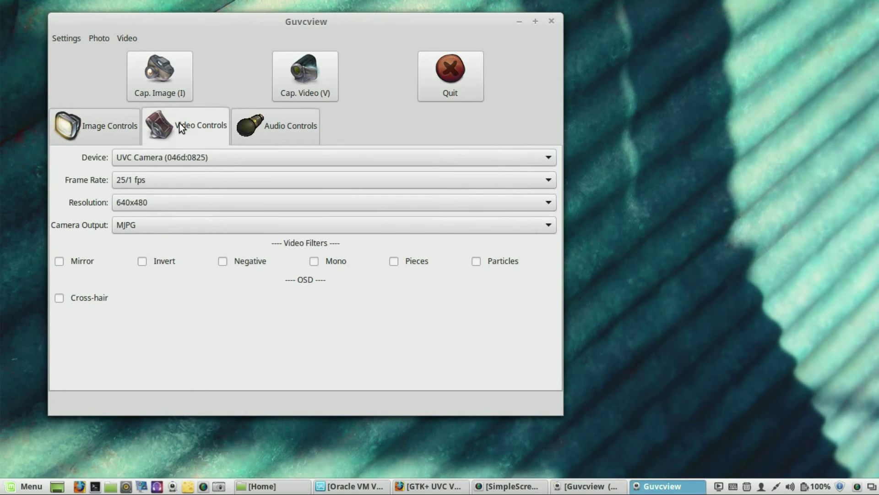
left_click(359, 162)
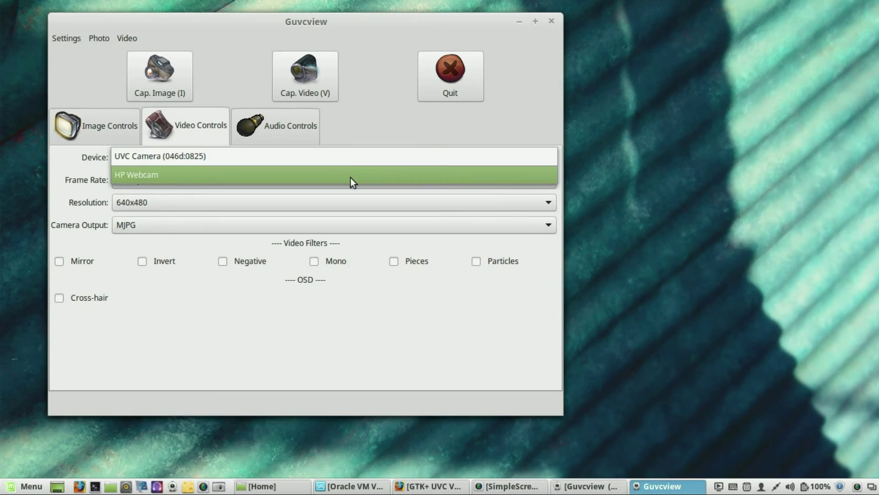
left_click(395, 131)
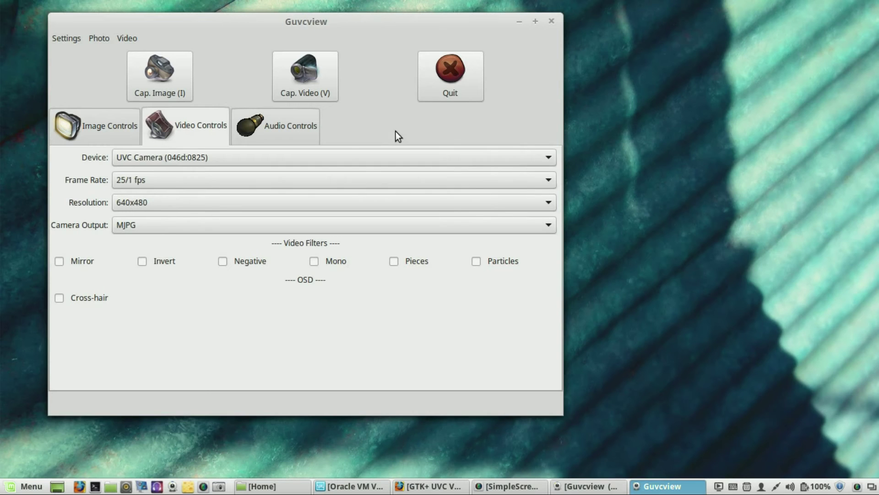
left_click(287, 183)
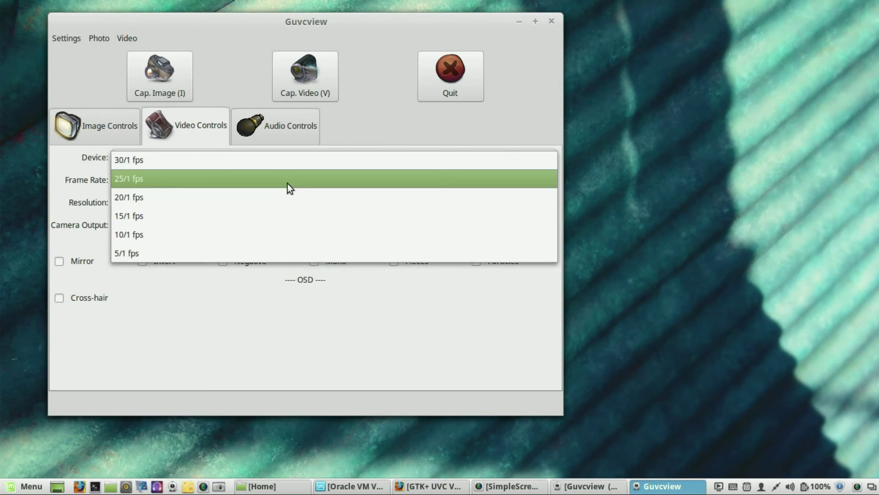
left_click(385, 146)
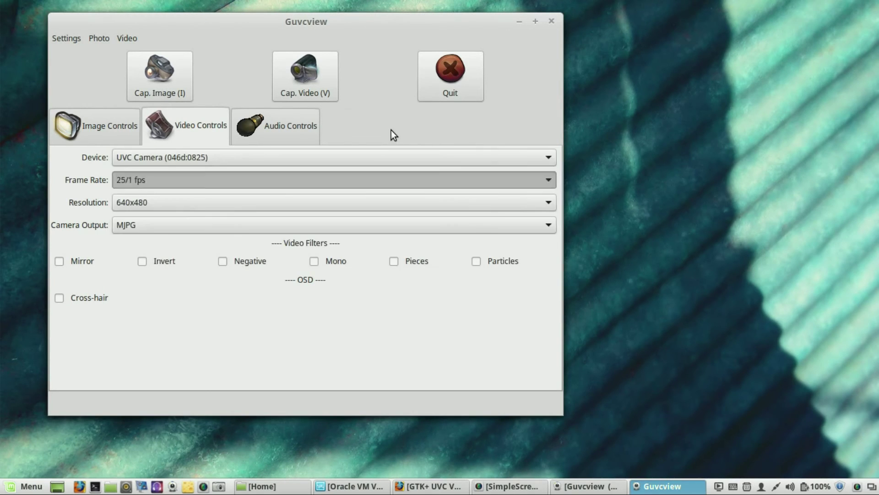
left_click(405, 202)
left_click(405, 211)
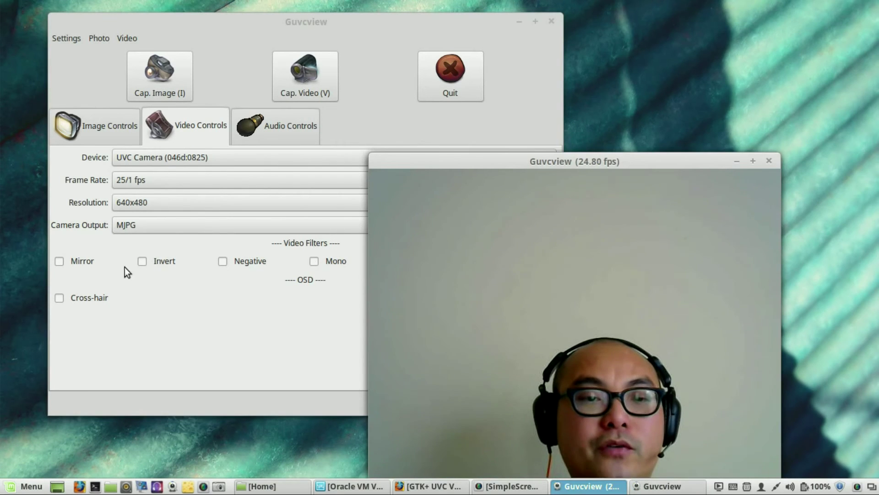
Toggle the Invert filter on and off, then the Negative filter on and off
left_click(142, 261)
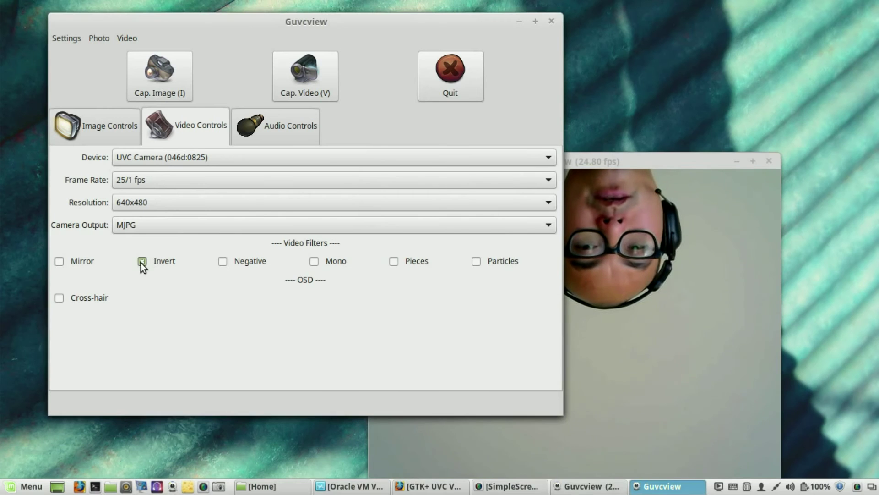
left_click(142, 261)
left_click(222, 262)
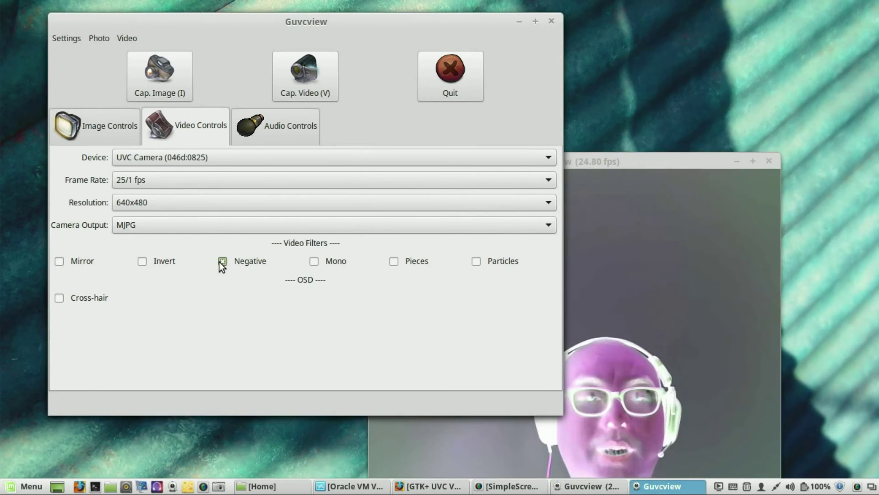
left_click(222, 262)
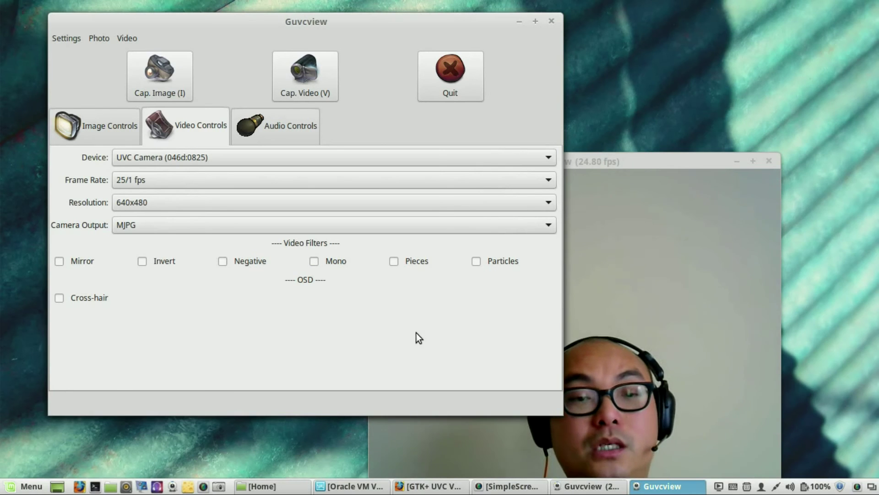
Keep PULSEAUDIO as the audio API and set the input device to Webcam C270 Analog Mono
left_click(283, 136)
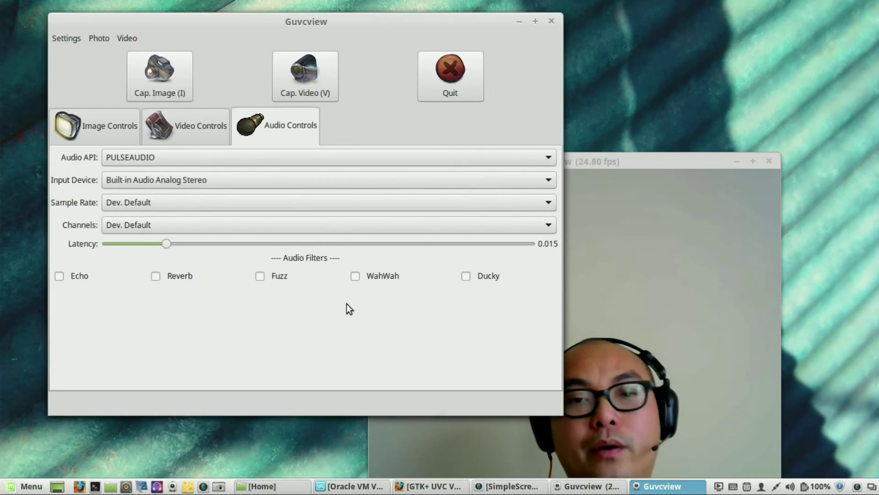
left_click(307, 157)
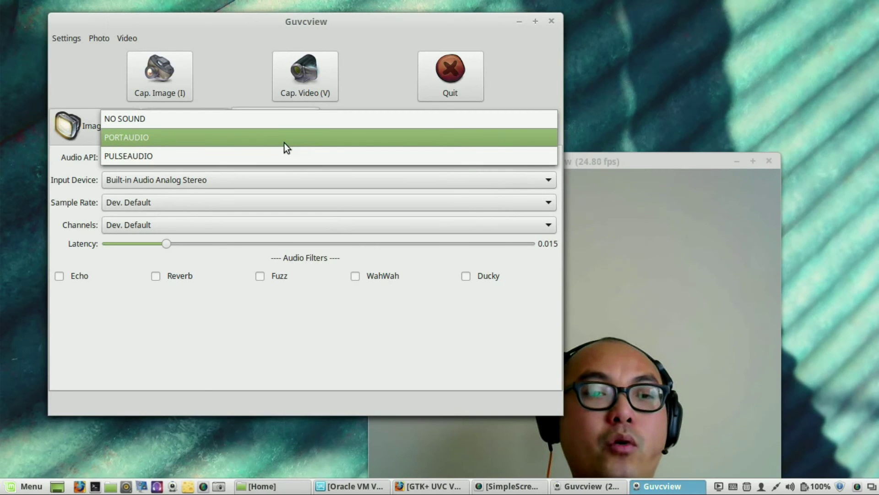
left_click(541, 84)
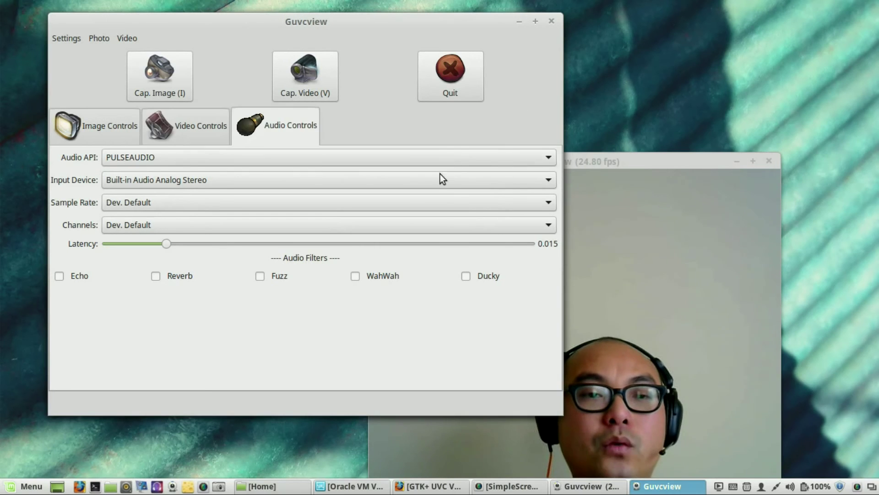
left_click(322, 183)
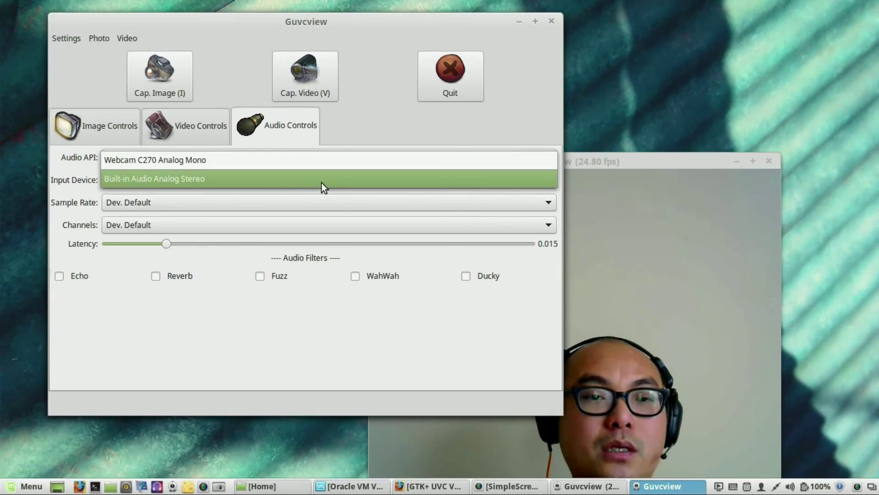
left_click(247, 171)
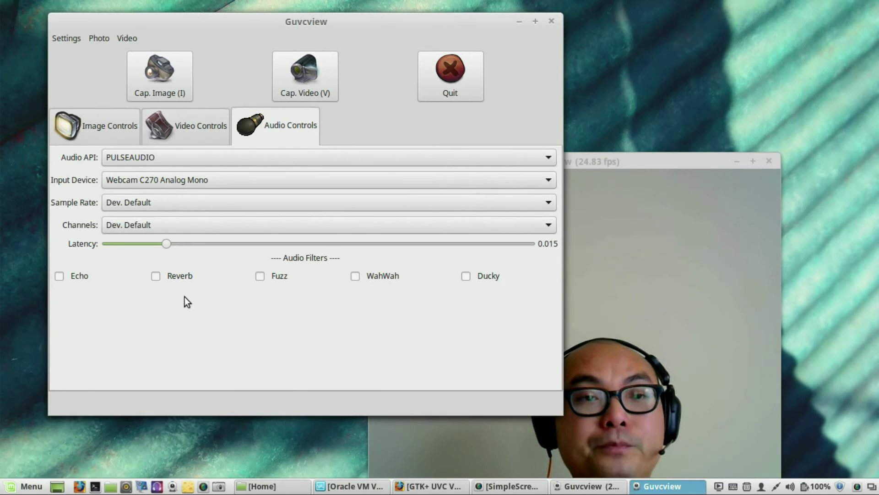
Browse the Settings, Video codec and Photo menus without choosing anything
left_click(65, 42)
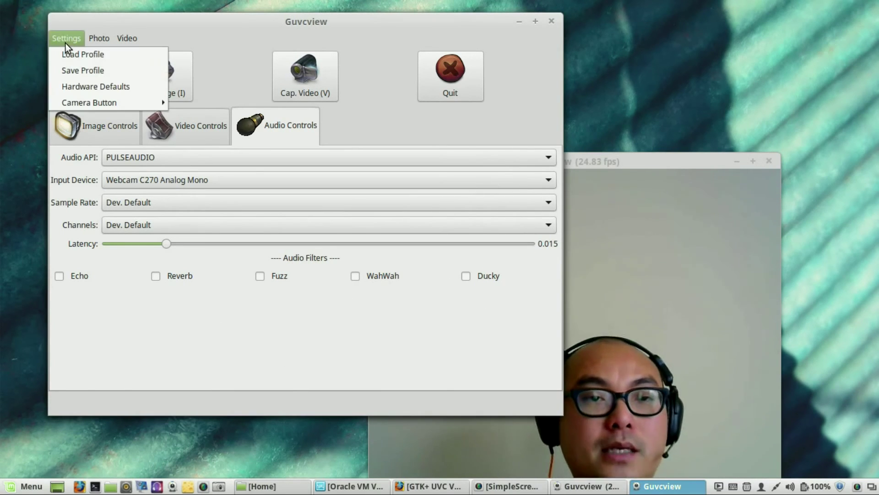
left_click(109, 13)
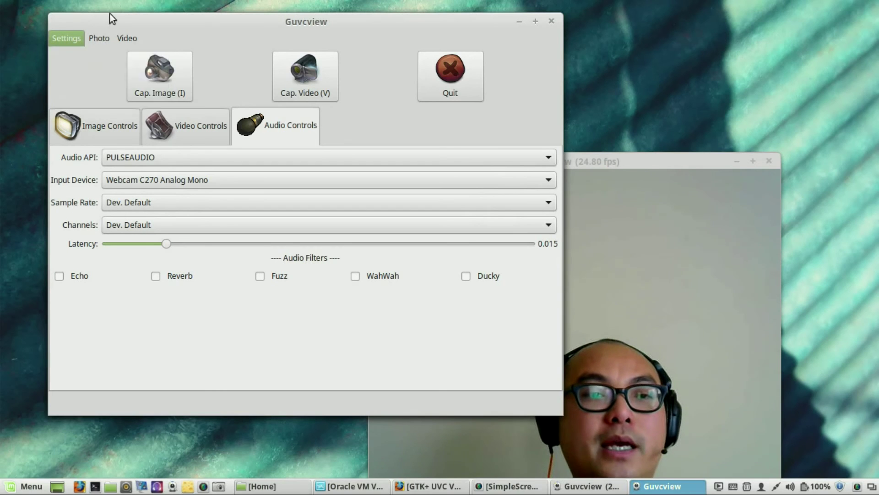
left_click(127, 38)
mouse_move(149, 85)
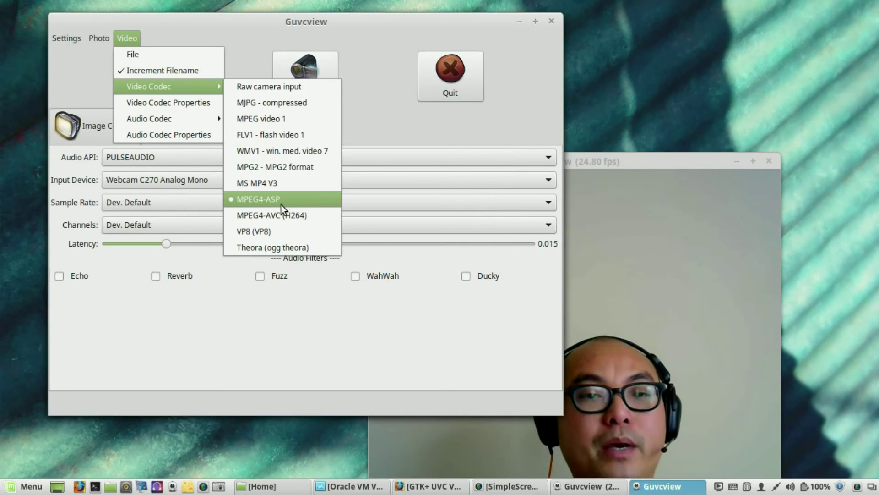
mouse_move(90, 39)
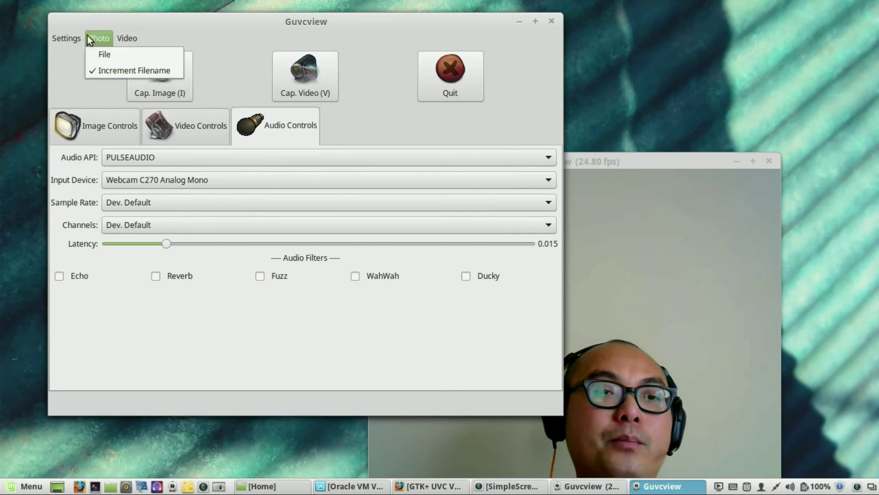
left_click(141, 281)
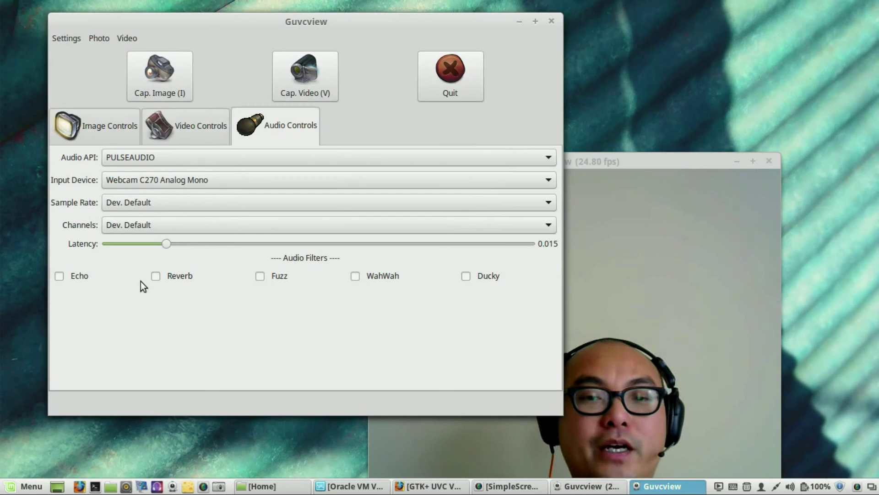
Raise the camera preview, shrink it, and position it to the right of the controls
left_click(614, 166)
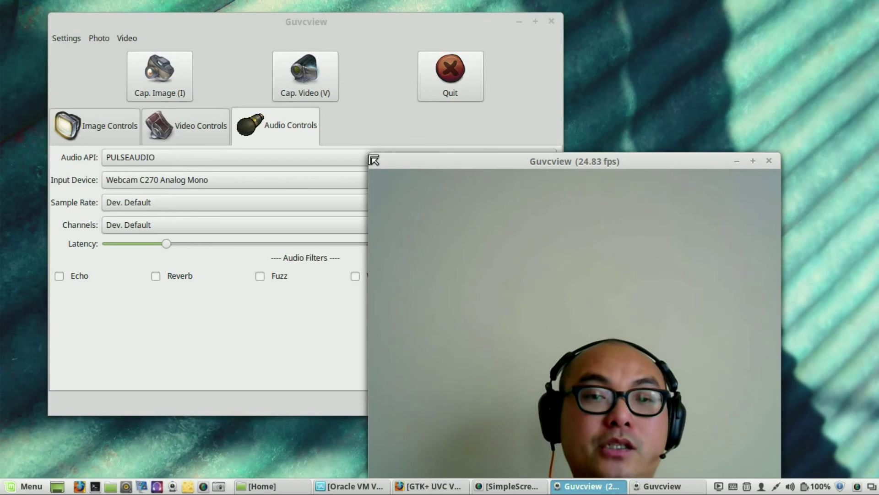
left_click_drag(374, 160, 523, 302)
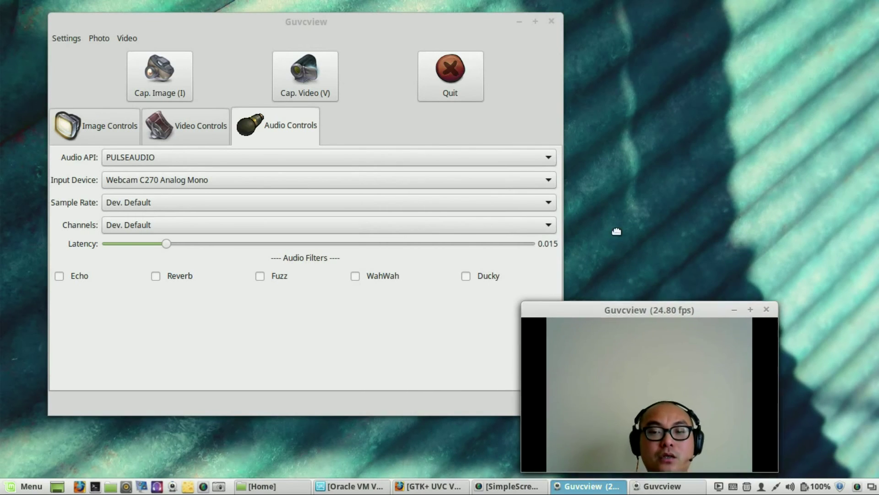
left_click_drag(616, 231, 616, 171)
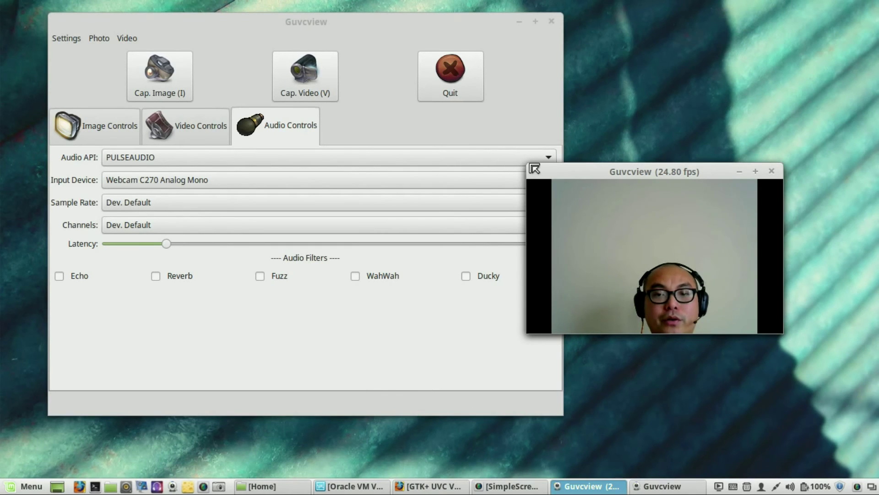
left_click_drag(535, 169, 588, 169)
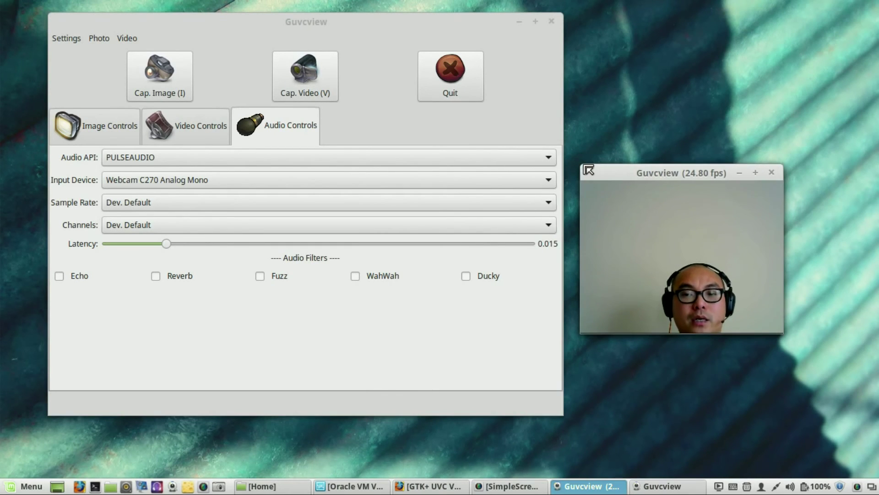
left_click_drag(657, 175, 677, 213)
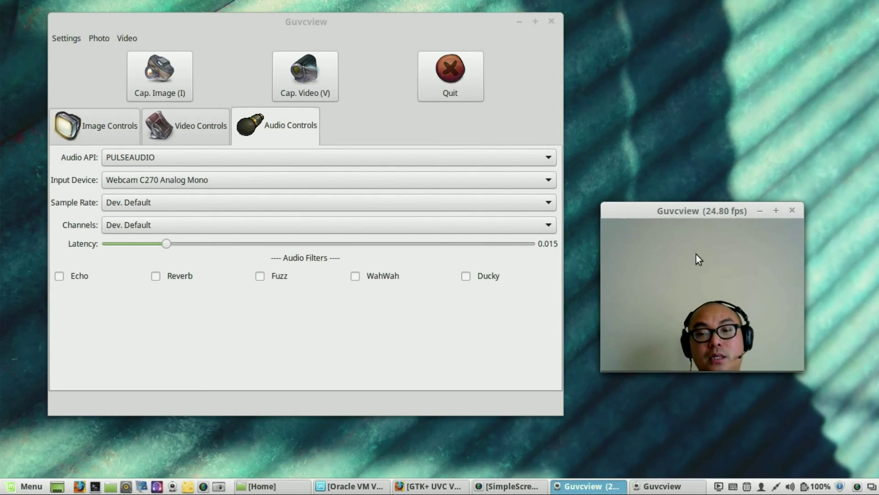
Minimize the preview and check the available resolutions on Video Controls, keeping 640x480
left_click(762, 211)
left_click(208, 129)
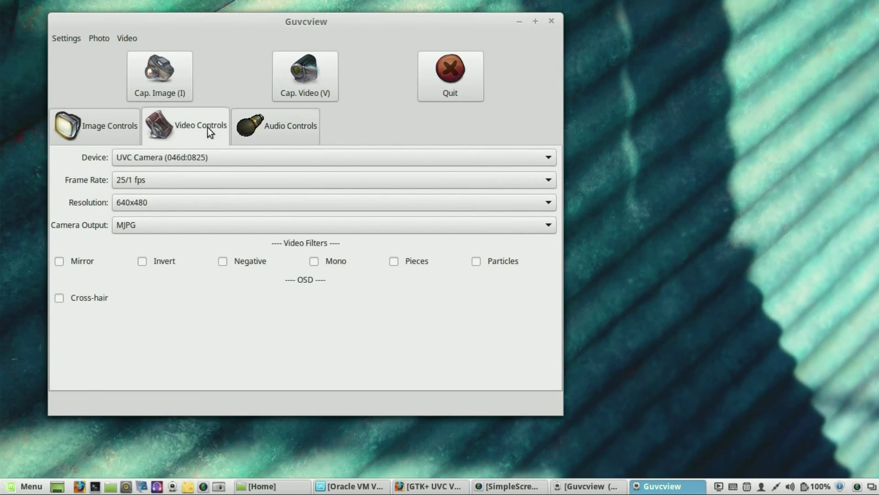
left_click(232, 205)
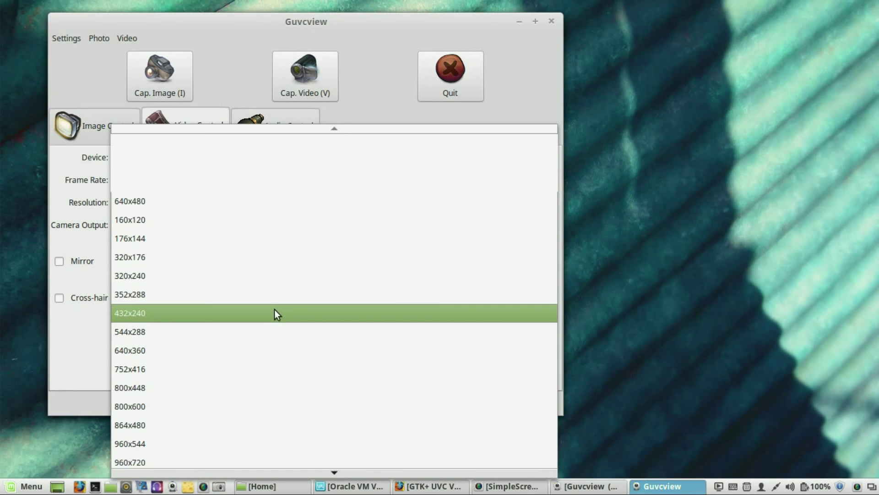
scroll(275, 309, "down", 1)
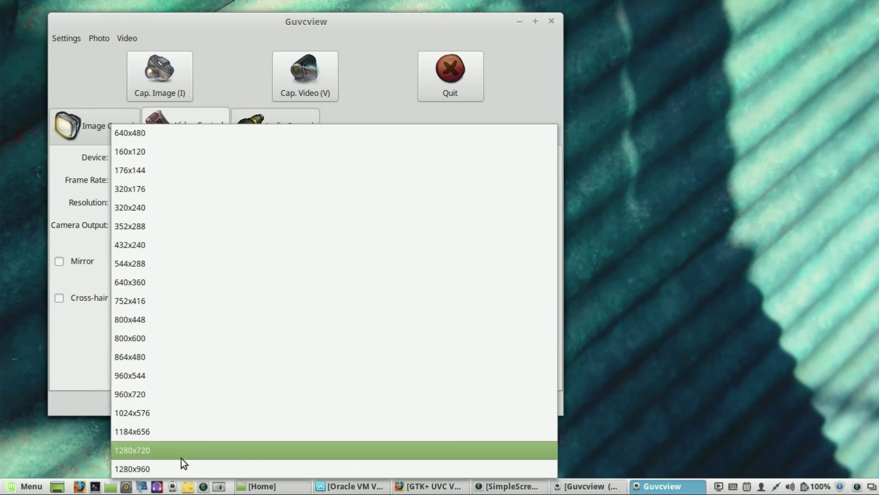
left_click(380, 85)
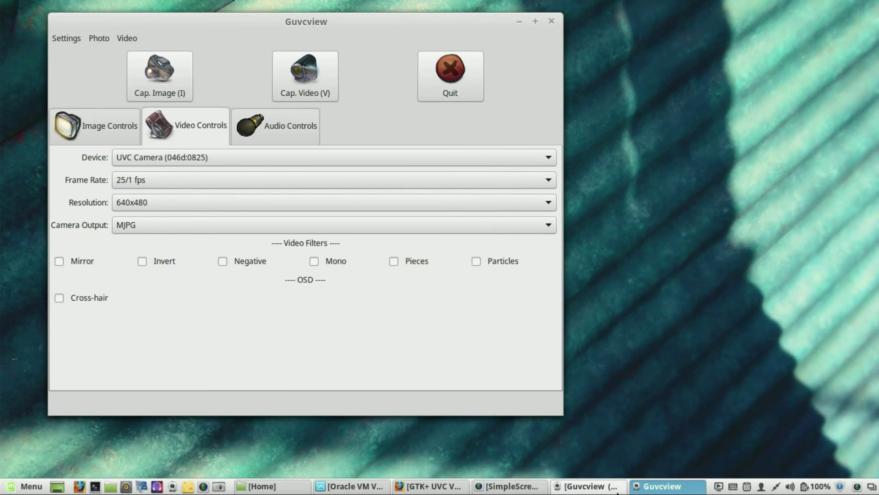
Restore the camera preview from the taskbar and place it at the lower right beside the controls
left_click(603, 490)
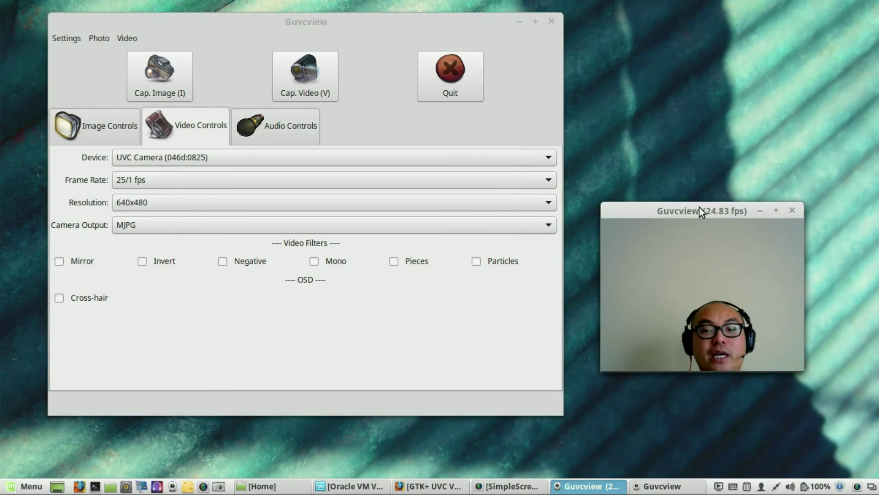
left_click_drag(696, 210, 758, 315)
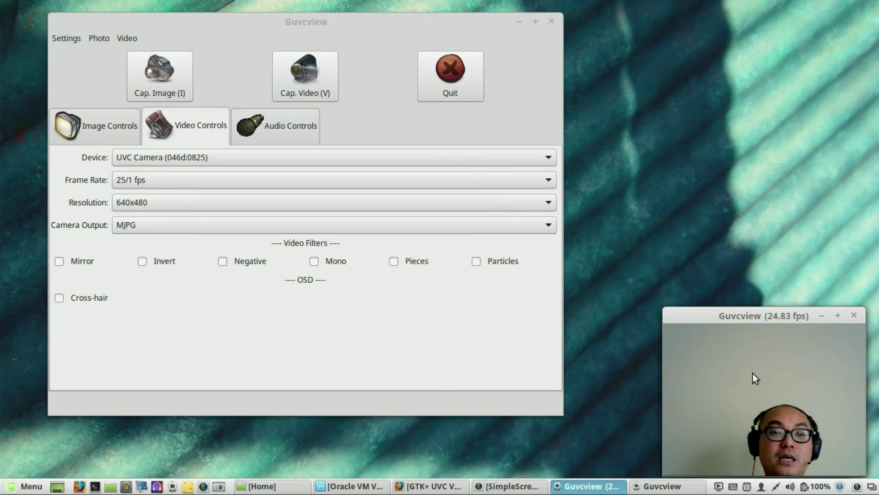
left_click_drag(751, 322, 763, 286)
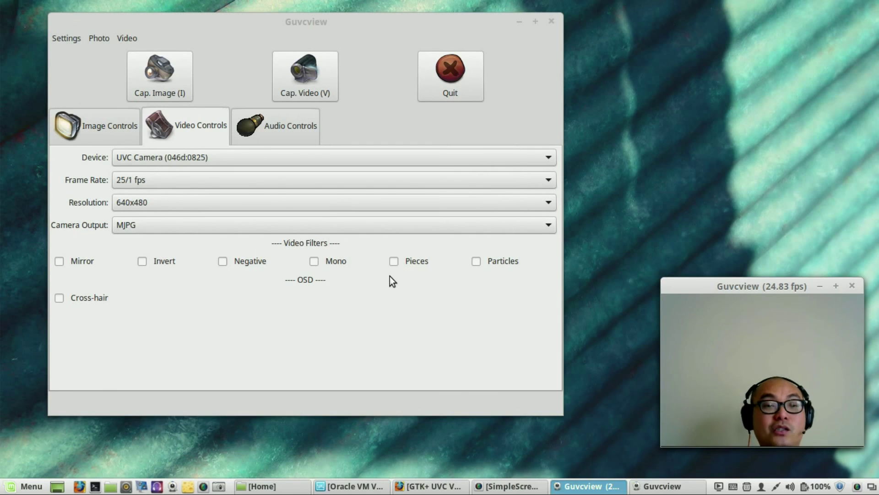
Close the guvcview preview window so both guvcview windows disappear
left_click(853, 287)
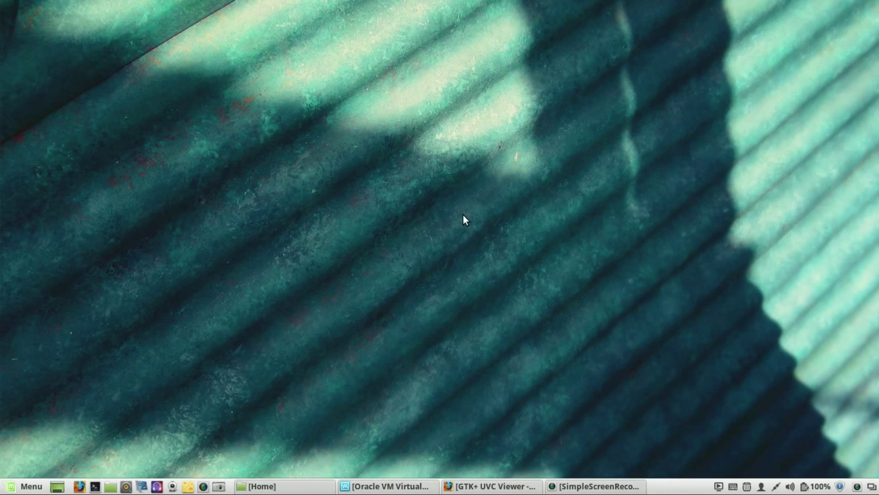